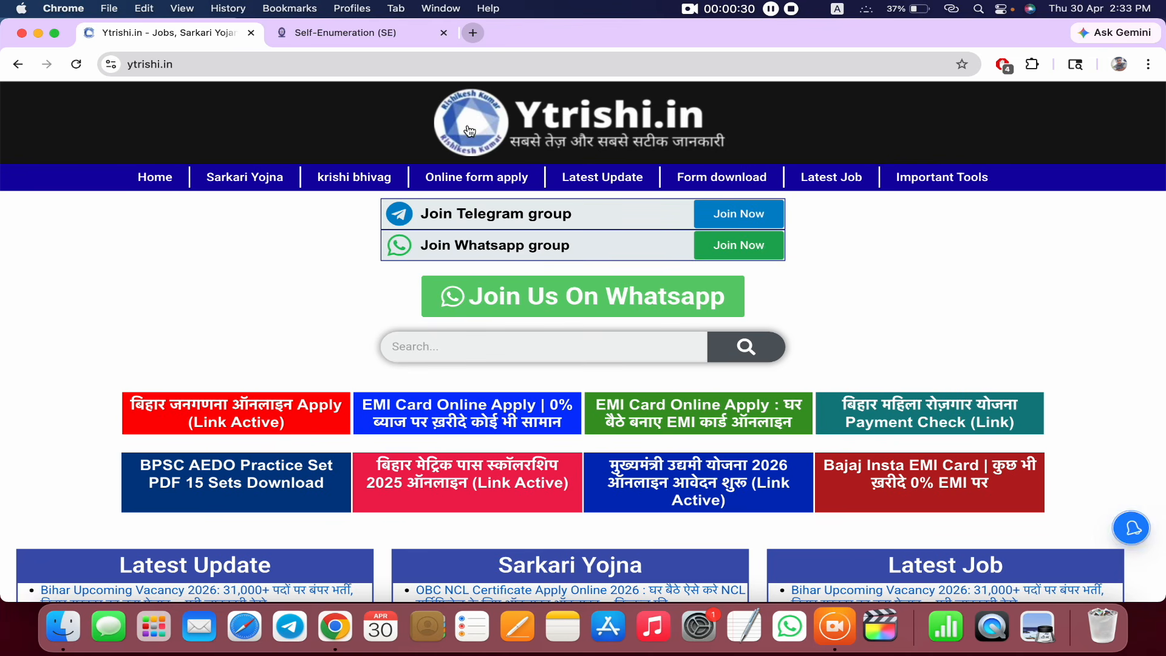
- Scroll the Ytrishi.in home page down to the tiles and the Latest Update, Sarkari Yojna and Latest Job lists
{"action": "scroll", "coordinate": [331, 263], "scroll_direction": "down", "scroll_amount": 3}
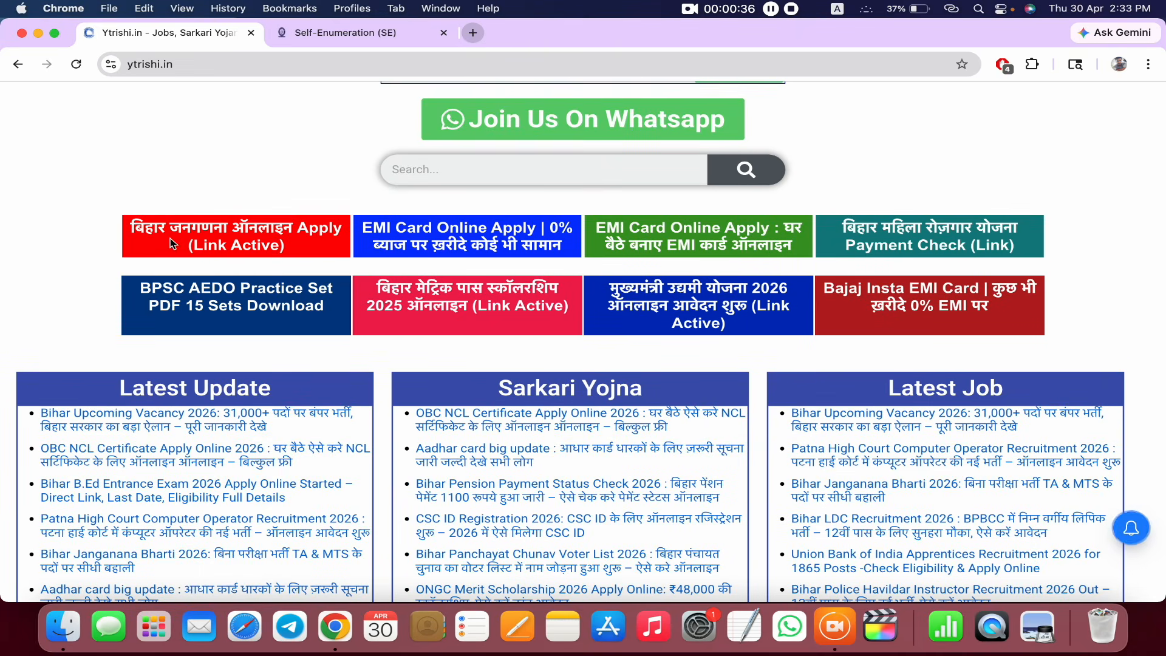
- Open the Bihar Janganana online apply article from the Ytrishi.in home page
{"action": "left_click", "coordinate": [244, 236]}
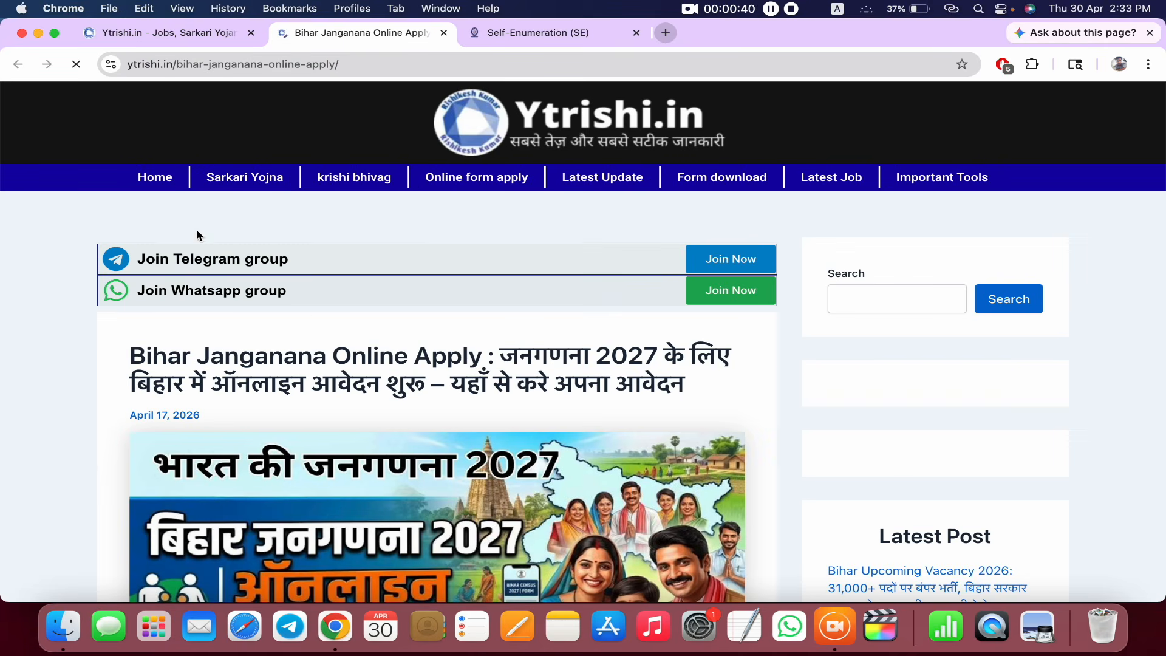
{"action": "left_click", "coordinate": [206, 42]}
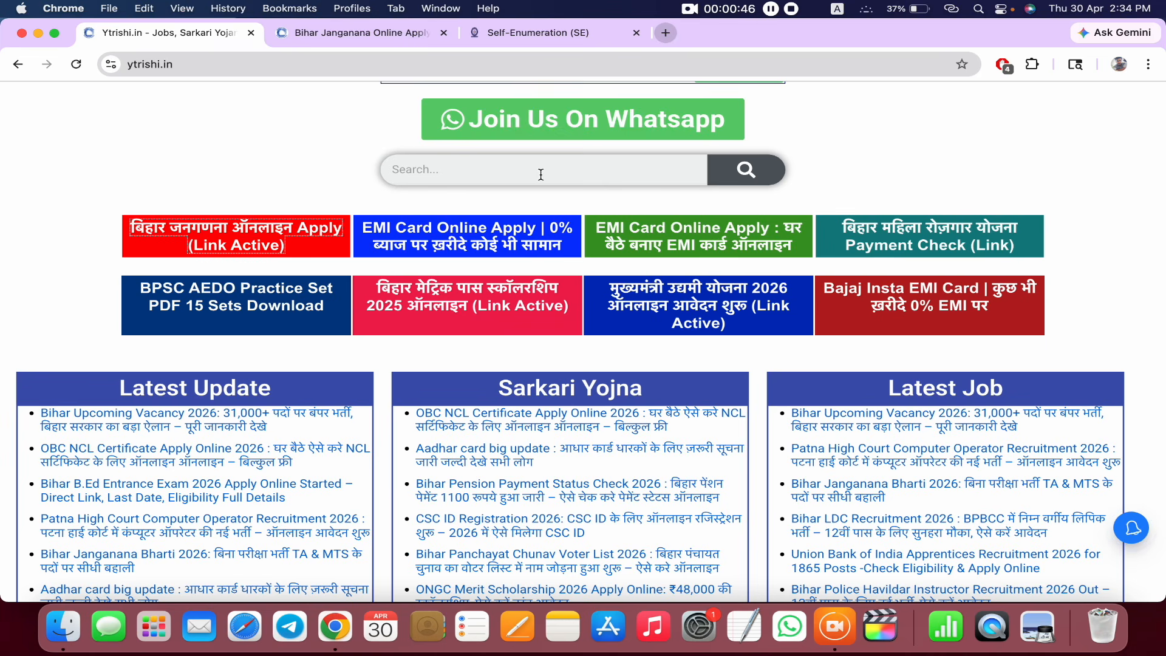
{"action": "left_click", "coordinate": [383, 33]}
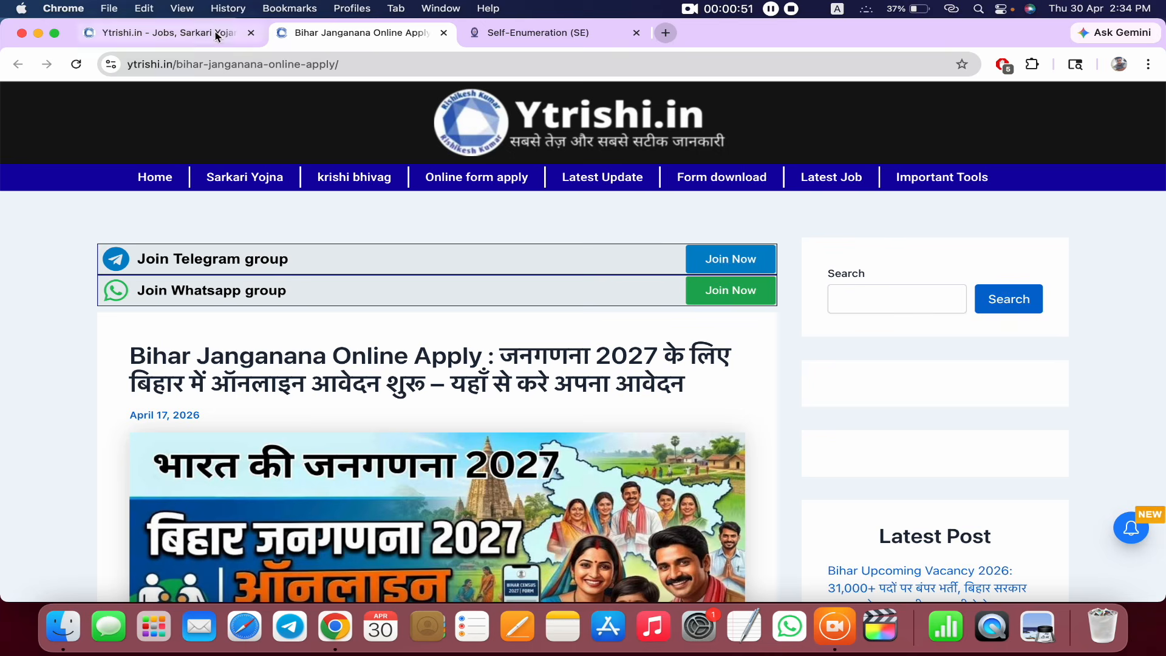
- Find the Important Links table and follow the For Online Apply 'Click Here' link
{"action": "scroll", "coordinate": [423, 333], "scroll_direction": "down", "scroll_amount": 5}
{"action": "scroll", "coordinate": [423, 334], "scroll_direction": "down", "scroll_amount": 15}
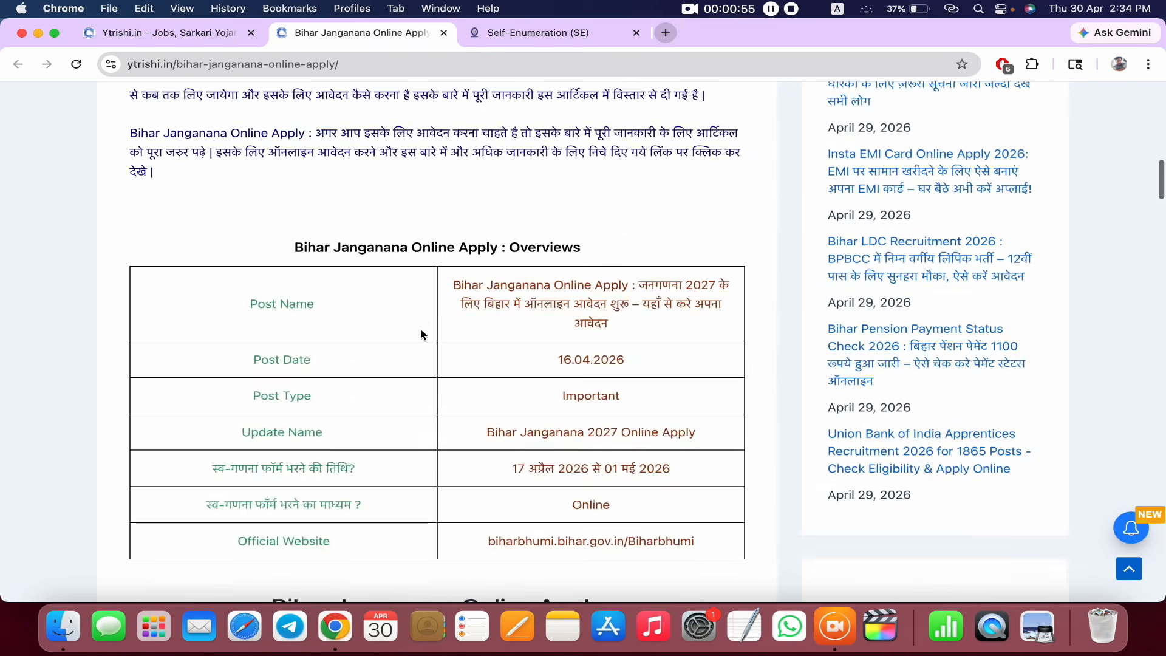
{"action": "scroll", "coordinate": [420, 335], "scroll_direction": "down", "scroll_amount": 15}
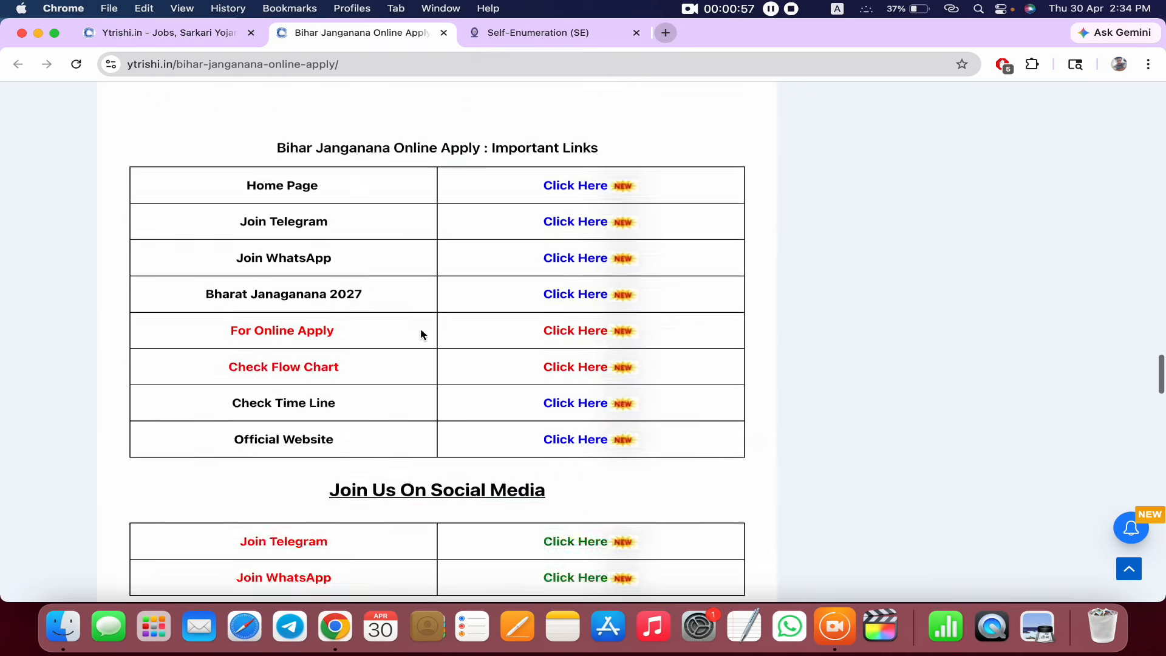
{"action": "scroll", "coordinate": [492, 212], "scroll_direction": "up", "scroll_amount": 1}
{"action": "left_click_drag", "start_coordinate": [493, 211], "coordinate": [667, 231]}
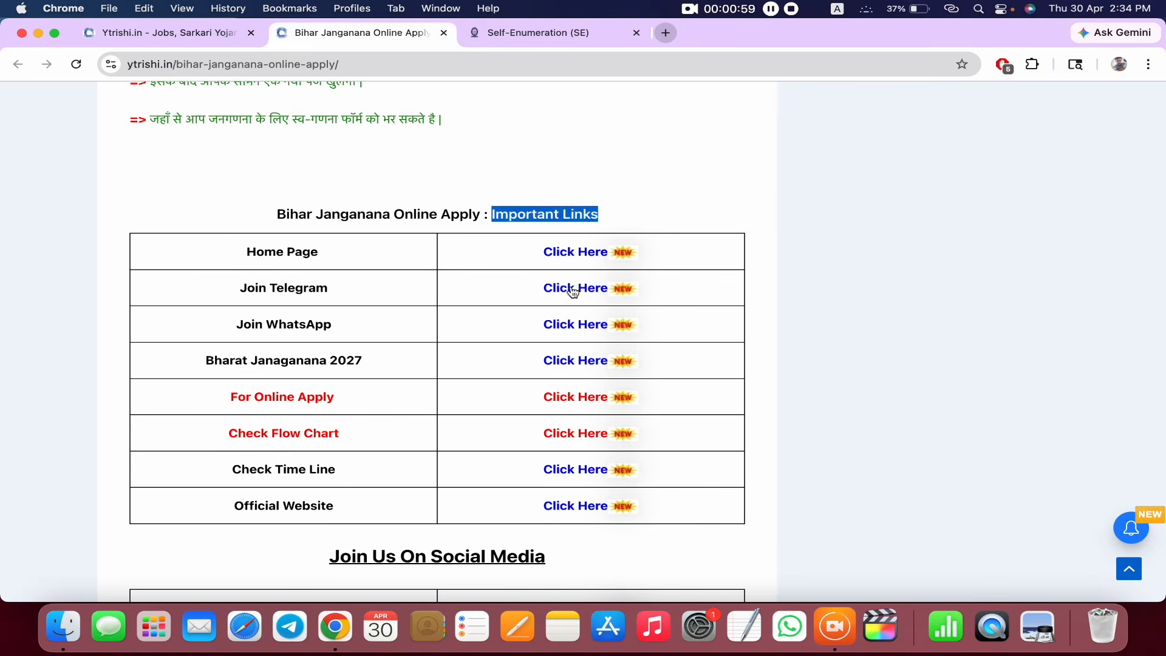
{"action": "left_click", "coordinate": [223, 399]}
{"action": "left_click_drag", "start_coordinate": [223, 398], "coordinate": [409, 394]}
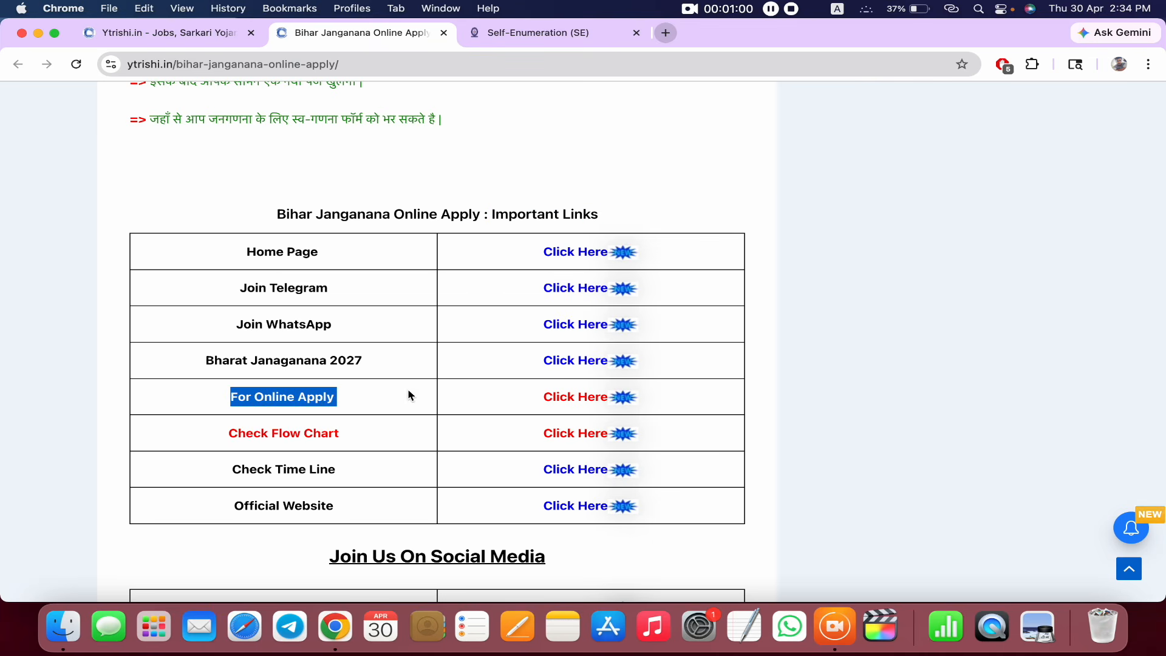
{"action": "left_click", "coordinate": [590, 398]}
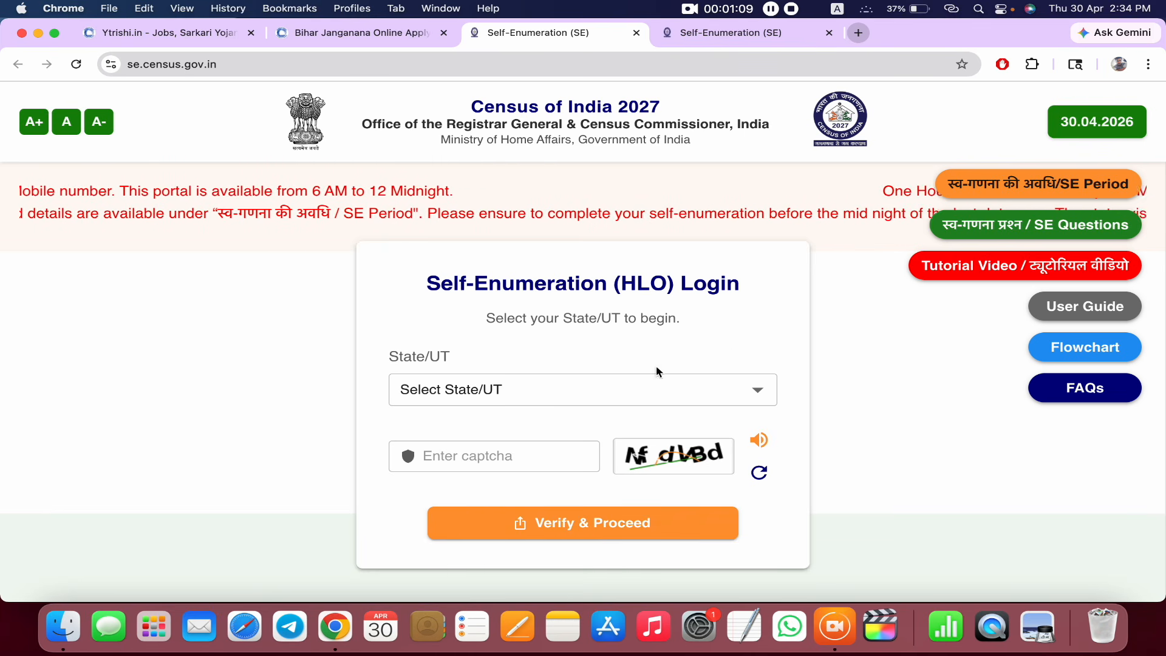
- Select Bihar from the State/UT dropdown on the self-enumeration login page
{"action": "left_click", "coordinate": [594, 394]}
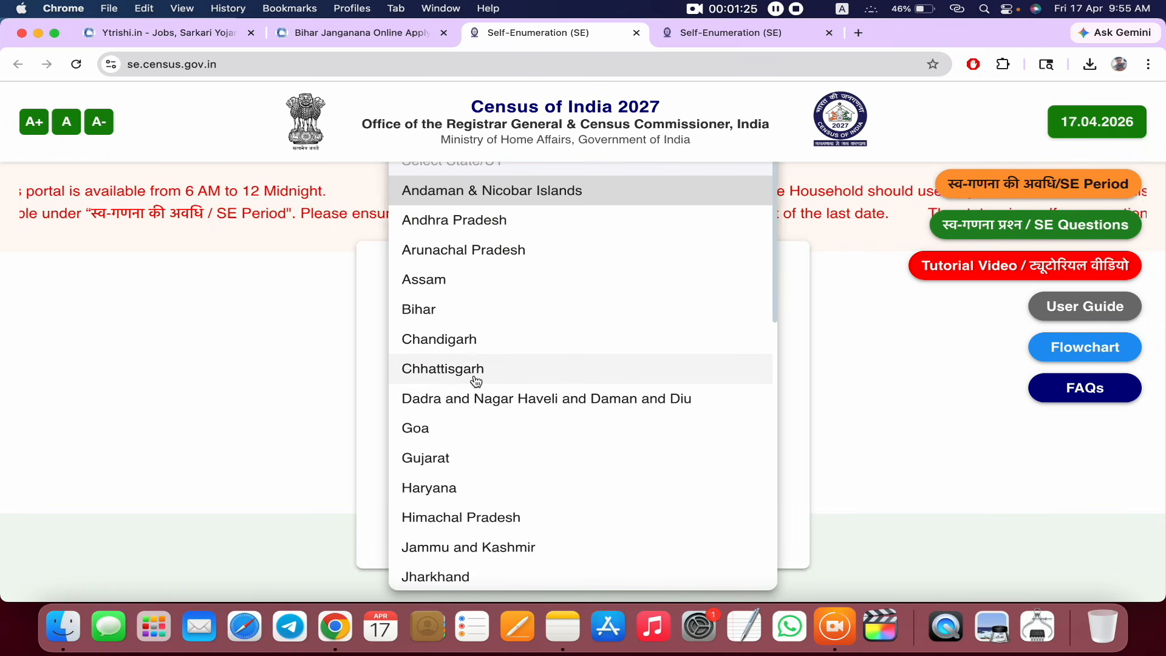
{"action": "left_click", "coordinate": [424, 315]}
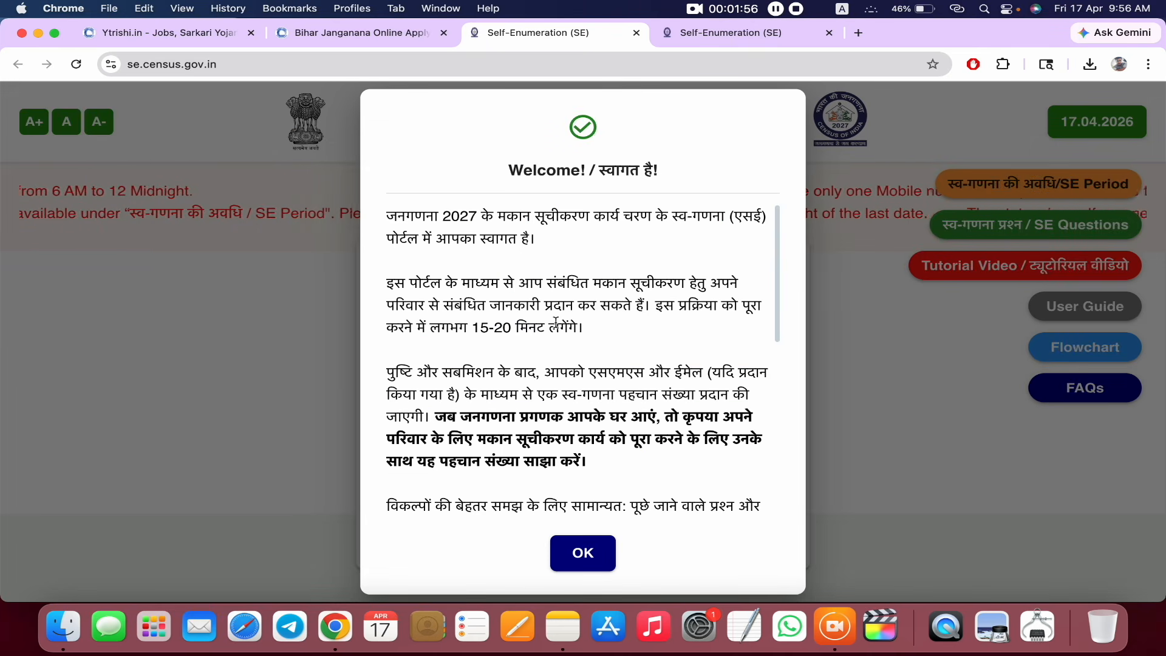
- Read the welcome notice, including its 15-20 minute completion estimate, and dismiss it with OK
{"action": "left_click_drag", "start_coordinate": [457, 331], "coordinate": [557, 323]}
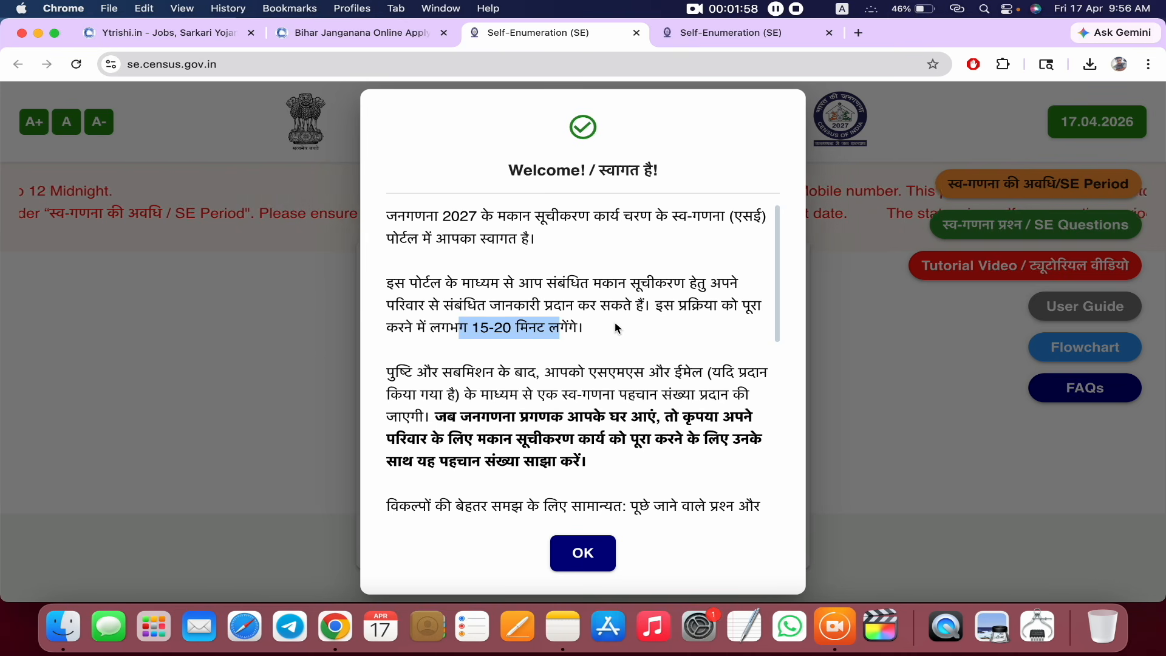
{"action": "scroll", "coordinate": [615, 324], "scroll_direction": "down", "scroll_amount": 5}
{"action": "scroll", "coordinate": [614, 323], "scroll_direction": "up", "scroll_amount": 3}
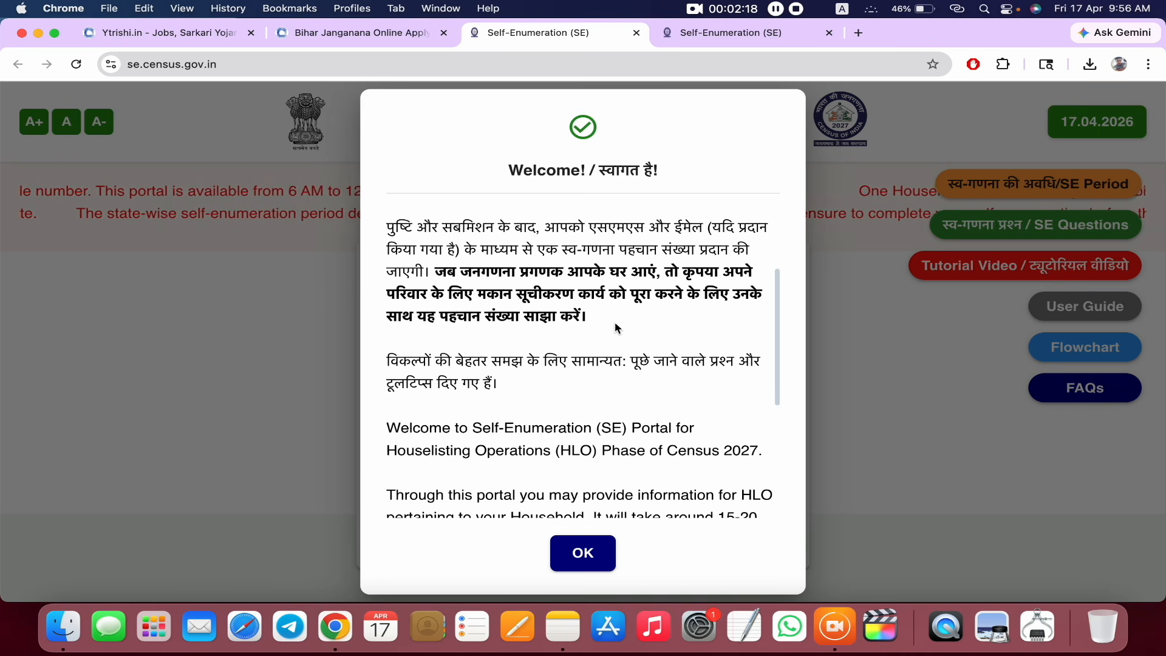
{"action": "left_click", "coordinate": [577, 551]}
{"action": "scroll", "coordinate": [559, 314], "scroll_direction": "down", "scroll_amount": 3}
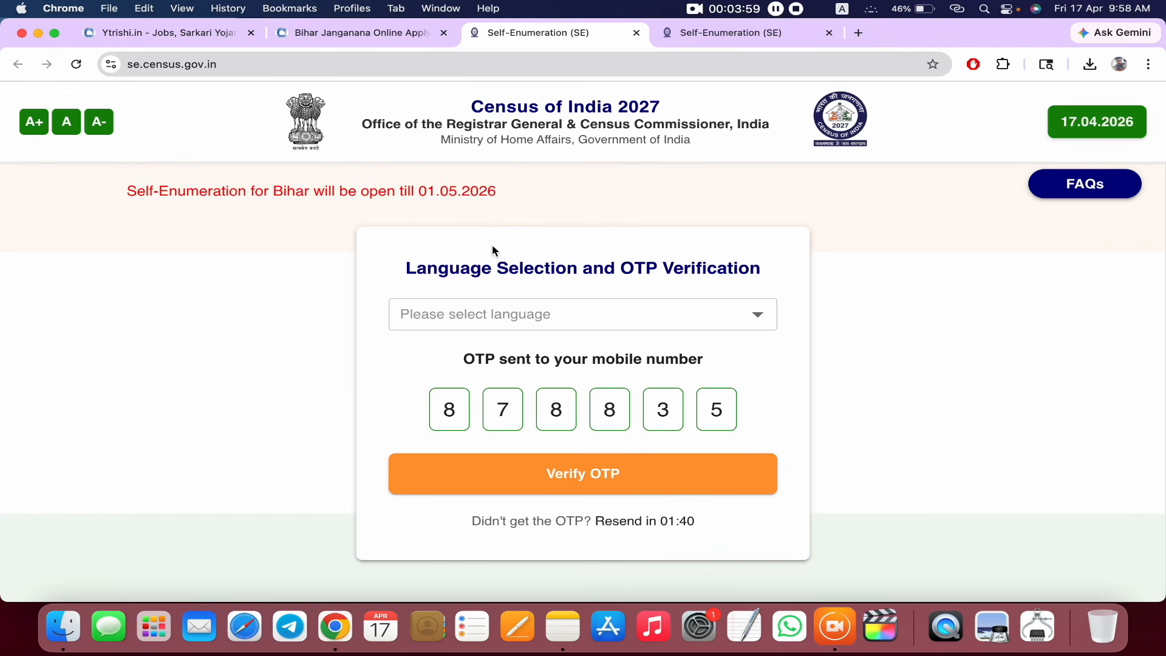
- Choose हिंदी as the form language and verify the OTP
{"action": "left_click", "coordinate": [471, 330]}
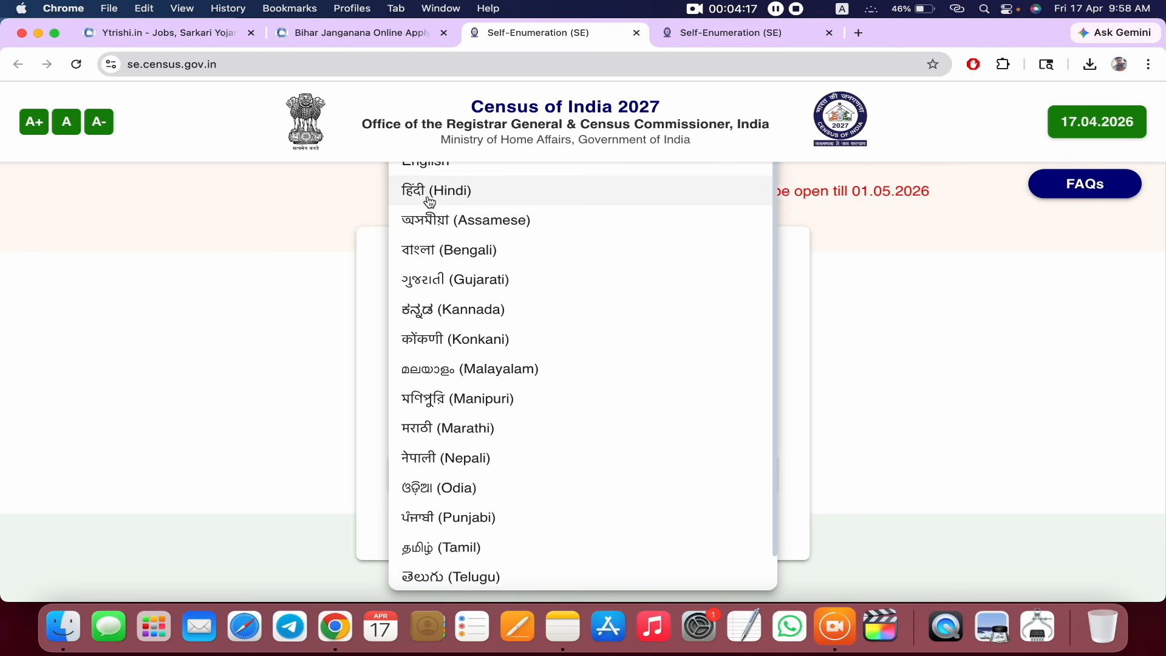
{"action": "left_click", "coordinate": [462, 193]}
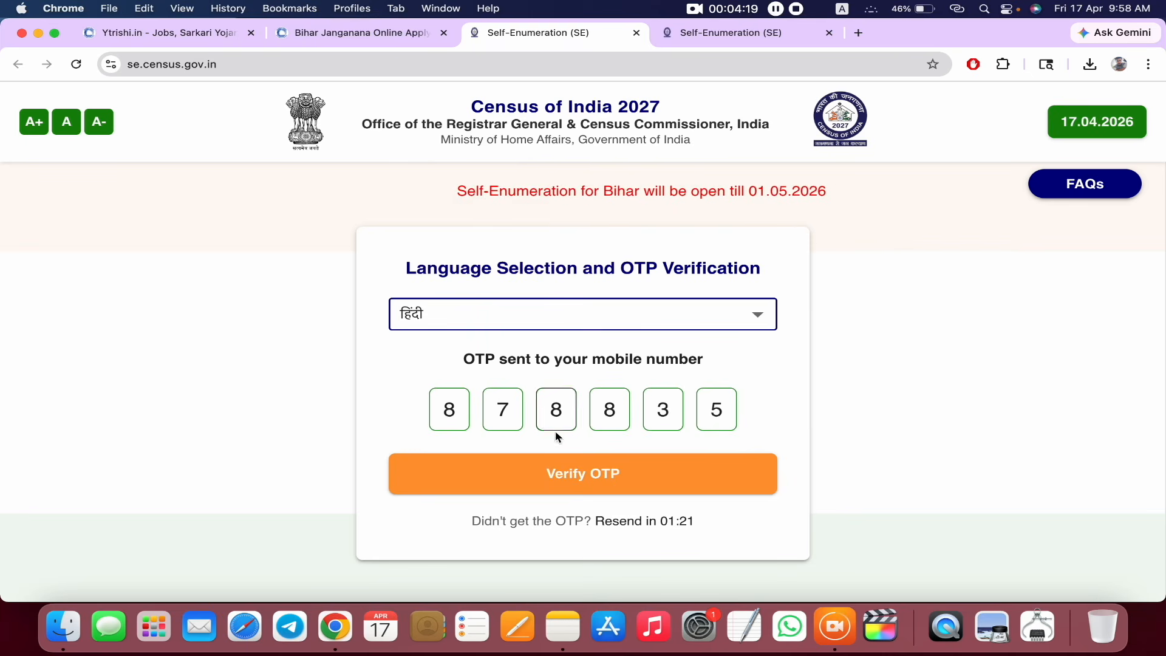
{"action": "left_click", "coordinate": [631, 487]}
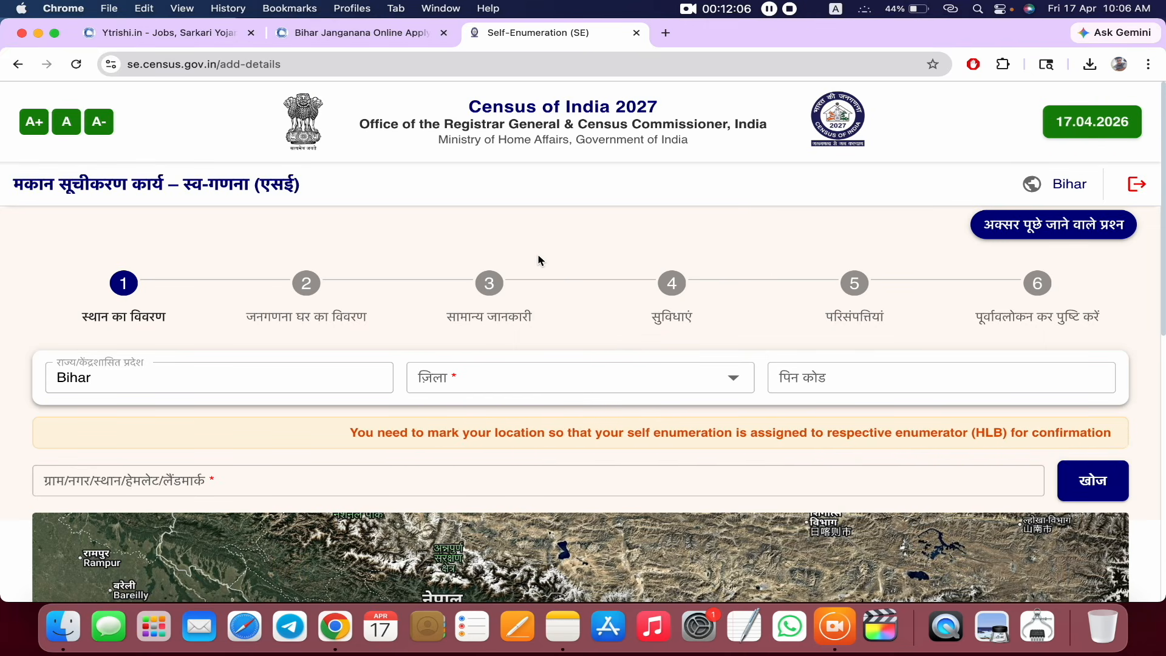
- Select Lakhisarai as the district and enter the area PIN code
{"action": "scroll", "coordinate": [538, 259], "scroll_direction": "down", "scroll_amount": 2}
{"action": "left_click", "coordinate": [534, 324]}
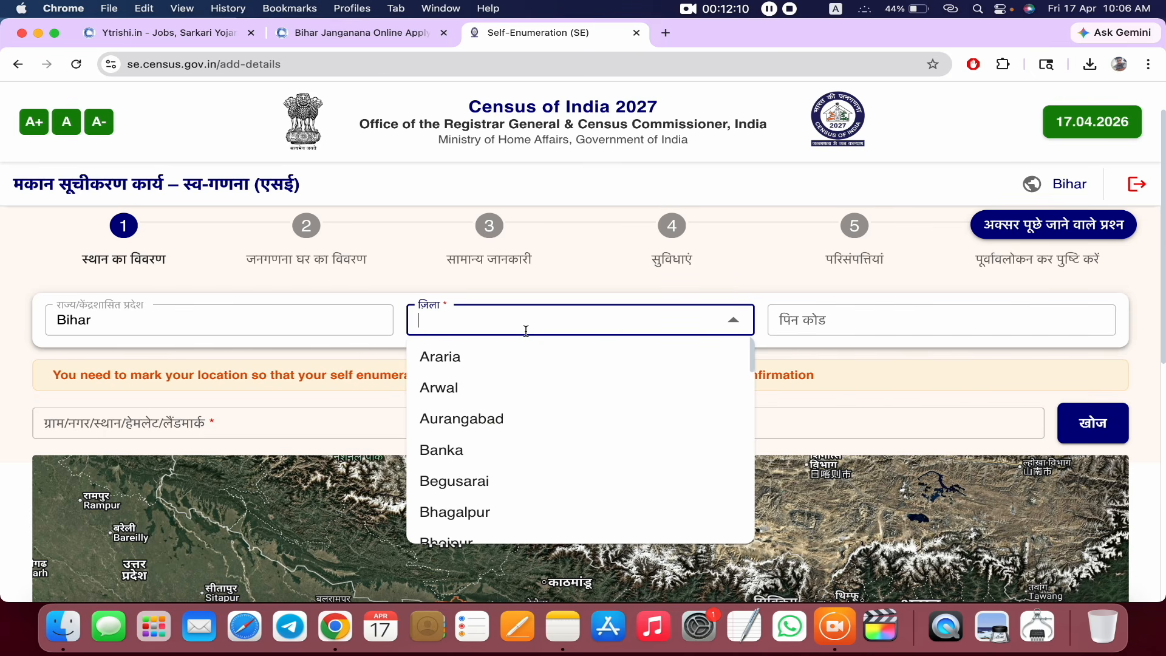
{"action": "type", "text": "l"}
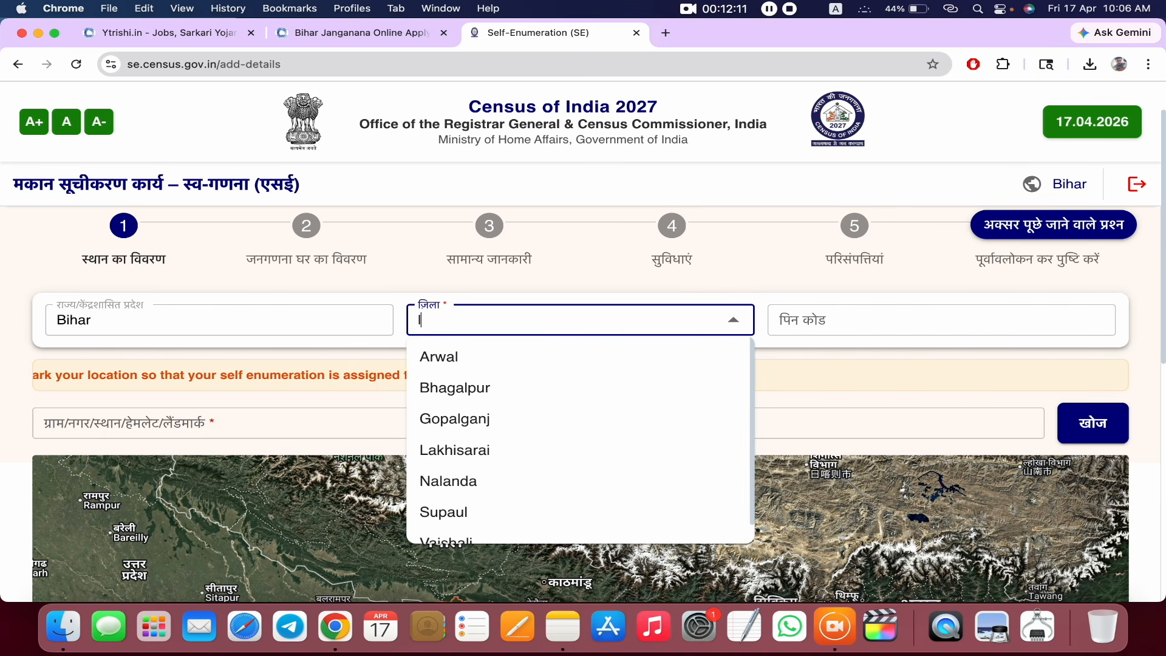
{"action": "left_click", "coordinate": [456, 450]}
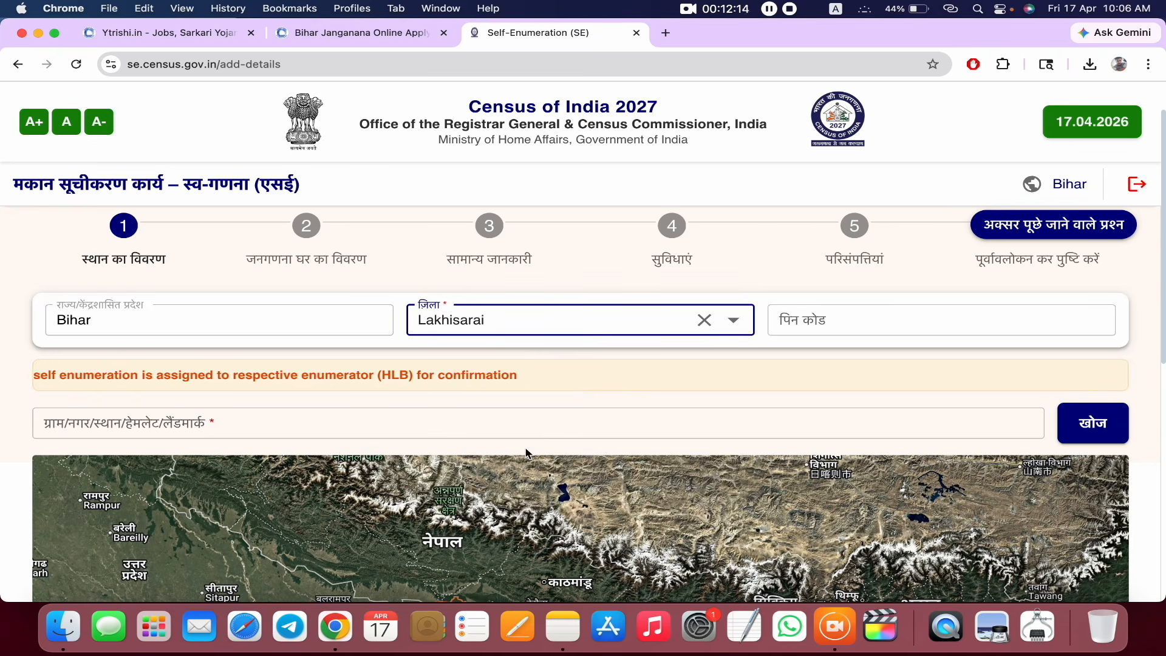
{"action": "left_click", "coordinate": [826, 325]}
{"action": "type", "text": "811311"}
{"action": "left_click", "coordinate": [794, 369]}
- Enter the village name, pick the school landmark suggestion and locate it on the map with खोज
{"action": "left_click", "coordinate": [95, 432]}
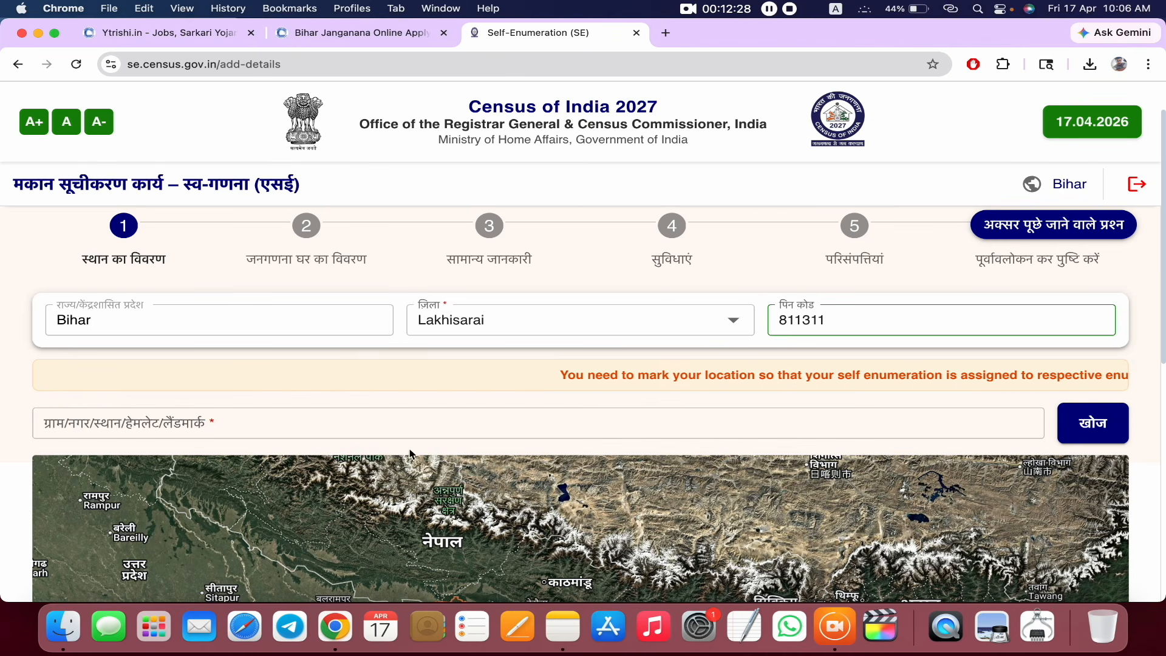
{"action": "left_click", "coordinate": [234, 424]}
{"action": "type", "text": "hasanpur"}
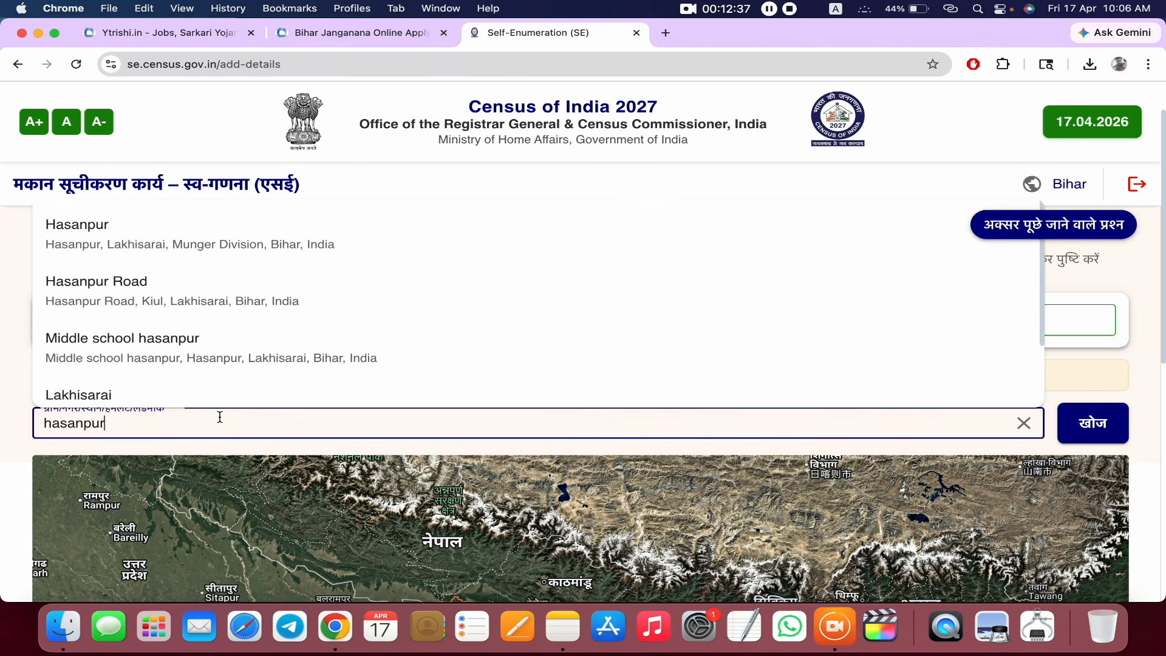
{"action": "left_click", "coordinate": [162, 358]}
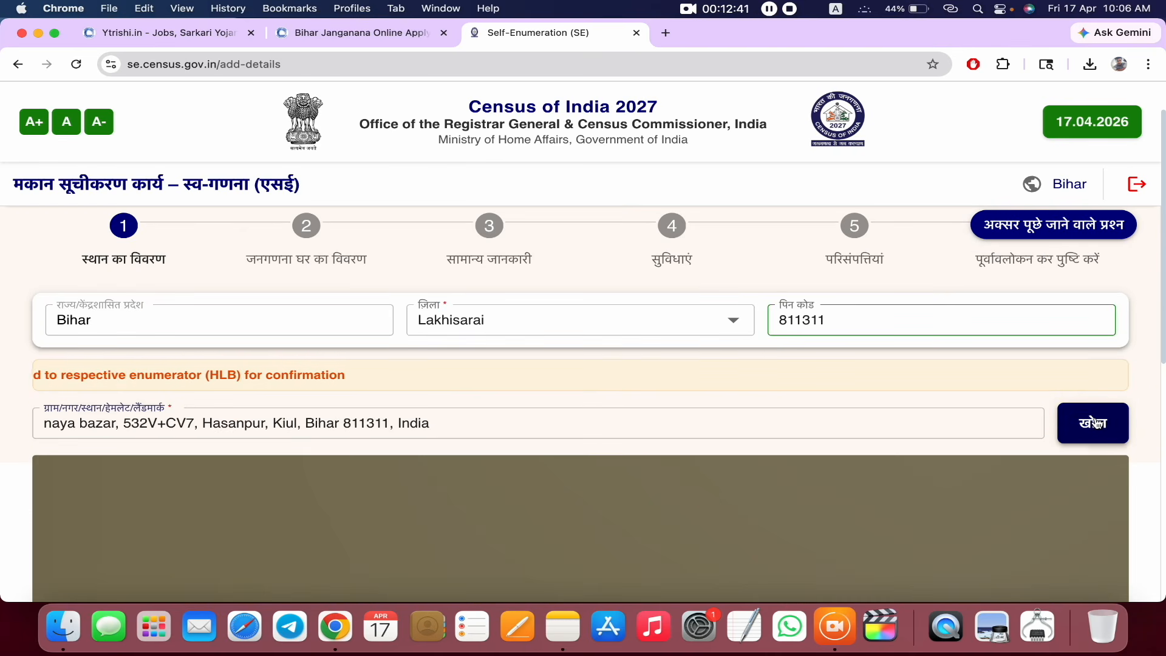
{"action": "left_click", "coordinate": [1094, 423]}
{"action": "scroll", "coordinate": [827, 489], "scroll_direction": "down", "scroll_amount": 3}
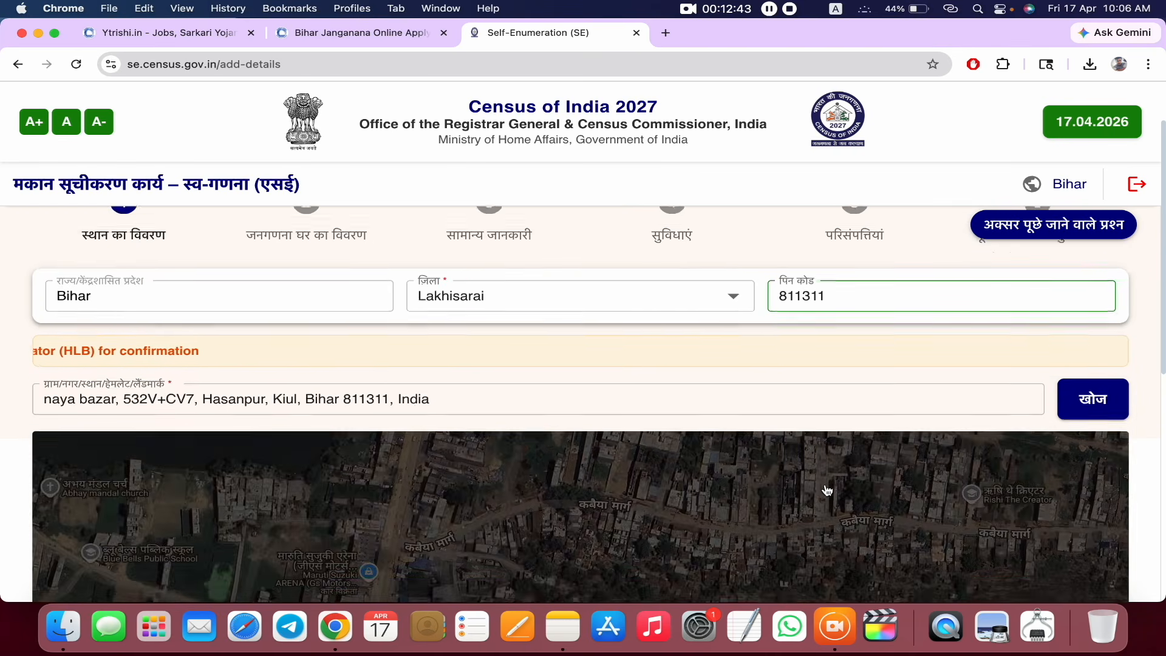
{"action": "scroll", "coordinate": [827, 489], "scroll_direction": "down", "scroll_amount": 5}
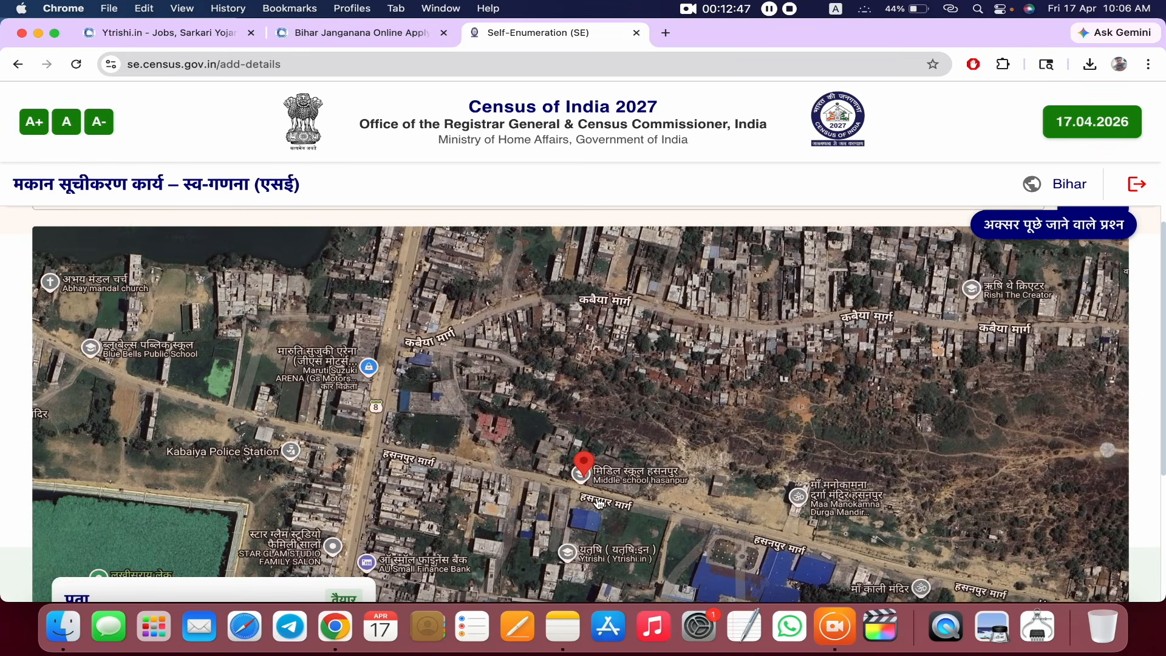
{"action": "scroll", "coordinate": [599, 503], "scroll_direction": "down", "scroll_amount": 1}
{"action": "scroll", "coordinate": [598, 502], "scroll_direction": "down", "scroll_amount": 2}
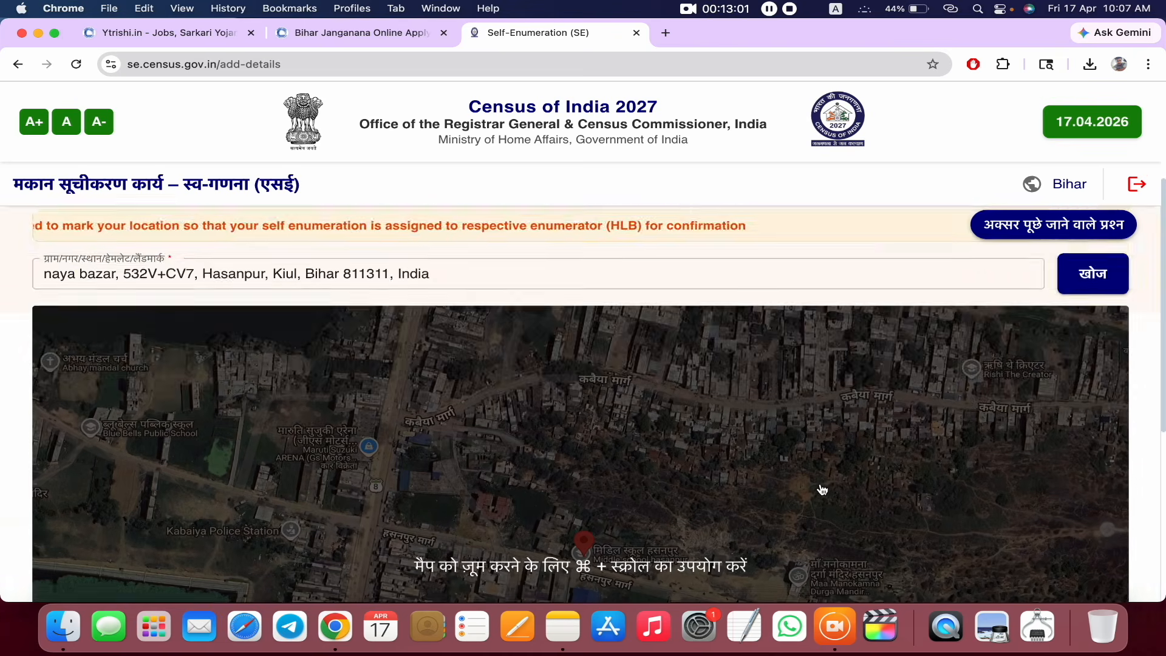
{"action": "scroll", "coordinate": [821, 489], "scroll_direction": "down", "scroll_amount": 3}
{"action": "scroll", "coordinate": [821, 489], "scroll_direction": "down", "scroll_amount": 5}
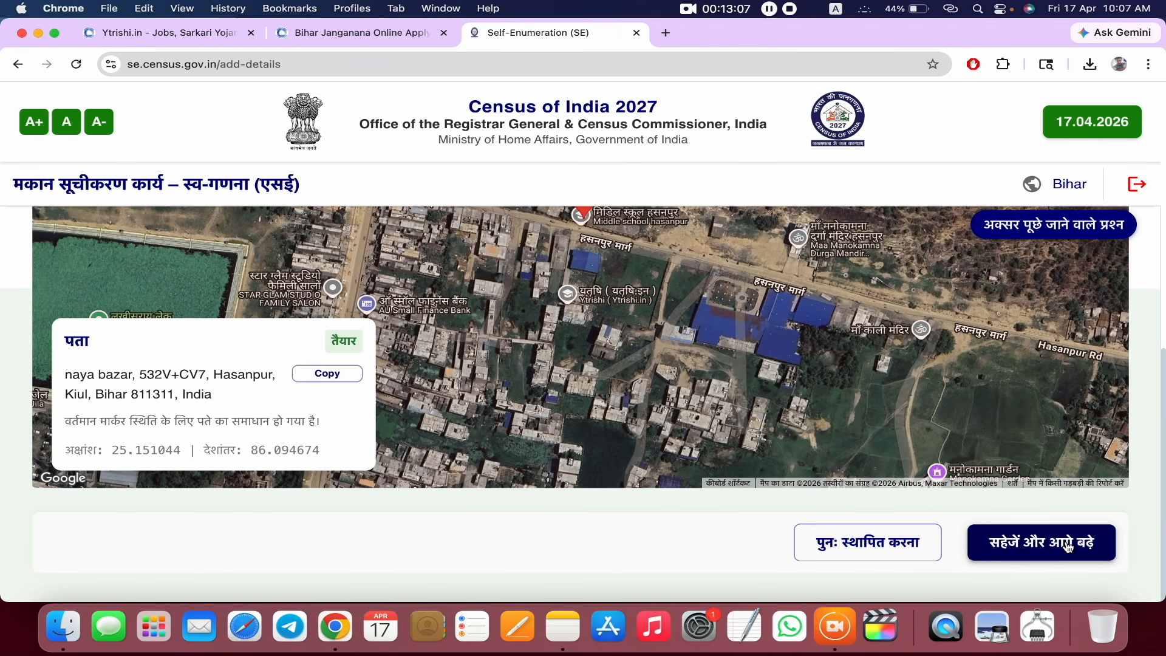
- Move the map marker onto the house, confirm the location, then save and proceed with हाँ
{"action": "left_click", "coordinate": [1068, 547]}
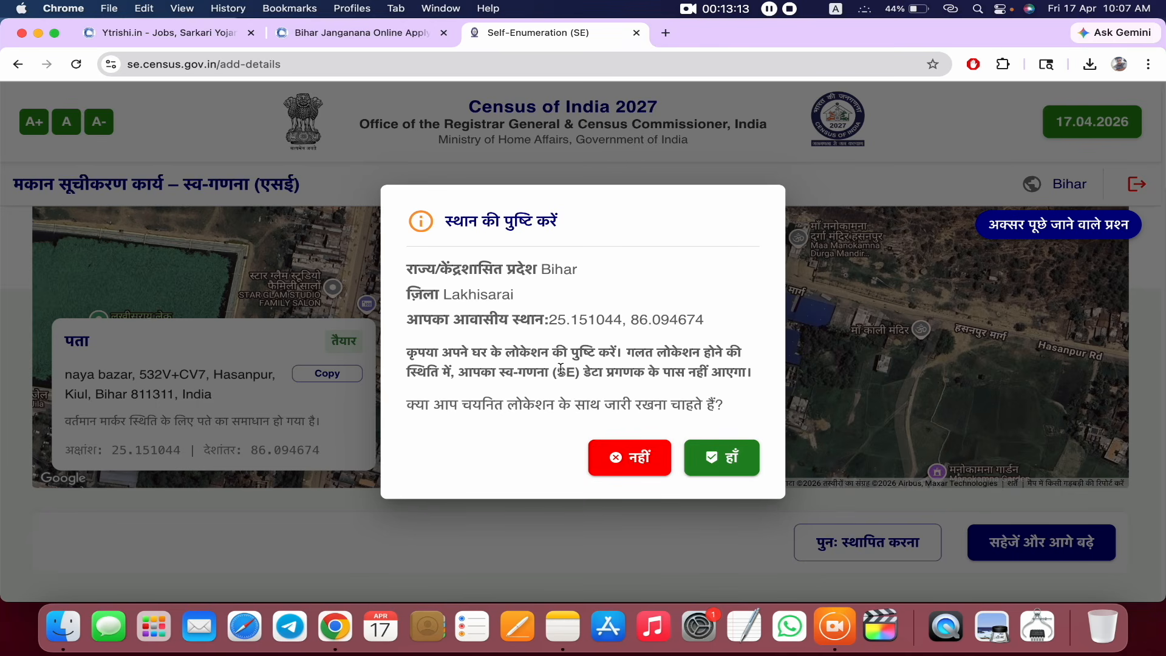
{"action": "left_click", "coordinate": [581, 559]}
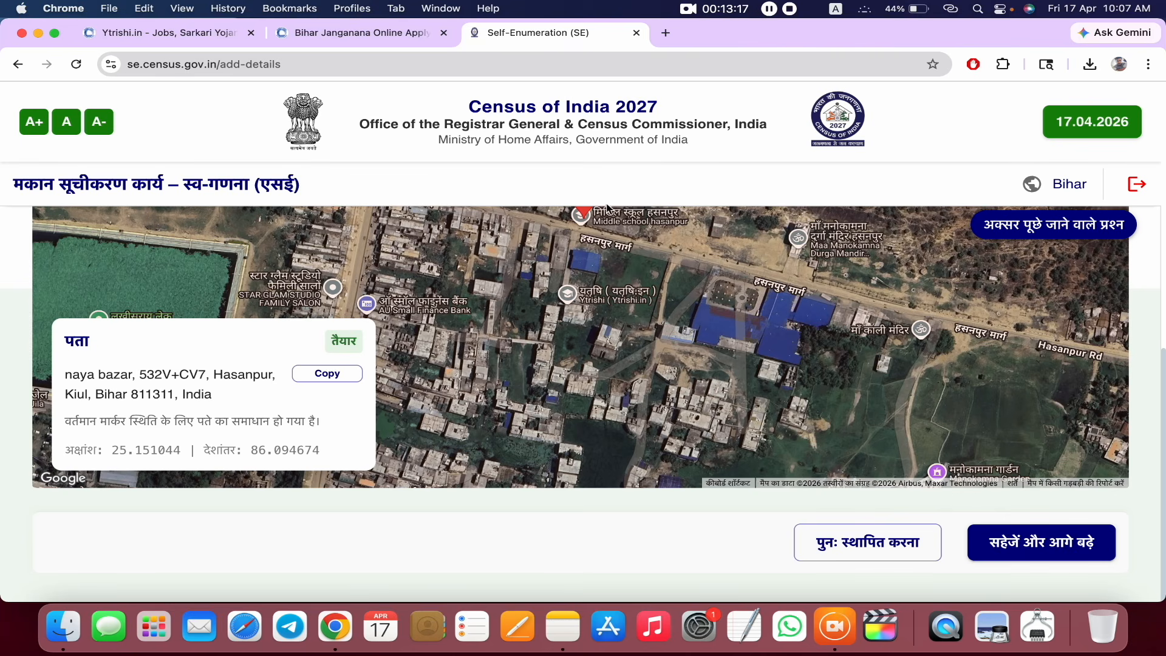
{"action": "left_click", "coordinate": [567, 213]}
{"action": "left_click_drag", "start_coordinate": [618, 263], "coordinate": [583, 169]}
{"action": "left_click_drag", "start_coordinate": [623, 320], "coordinate": [650, 298]}
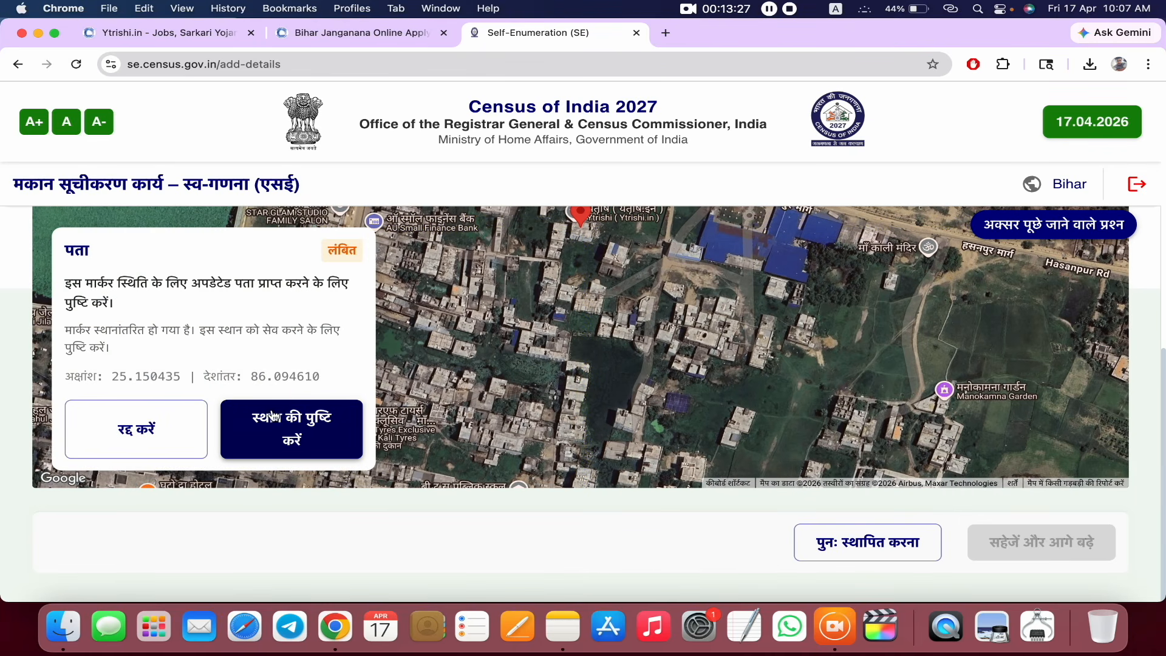
{"action": "left_click", "coordinate": [315, 441]}
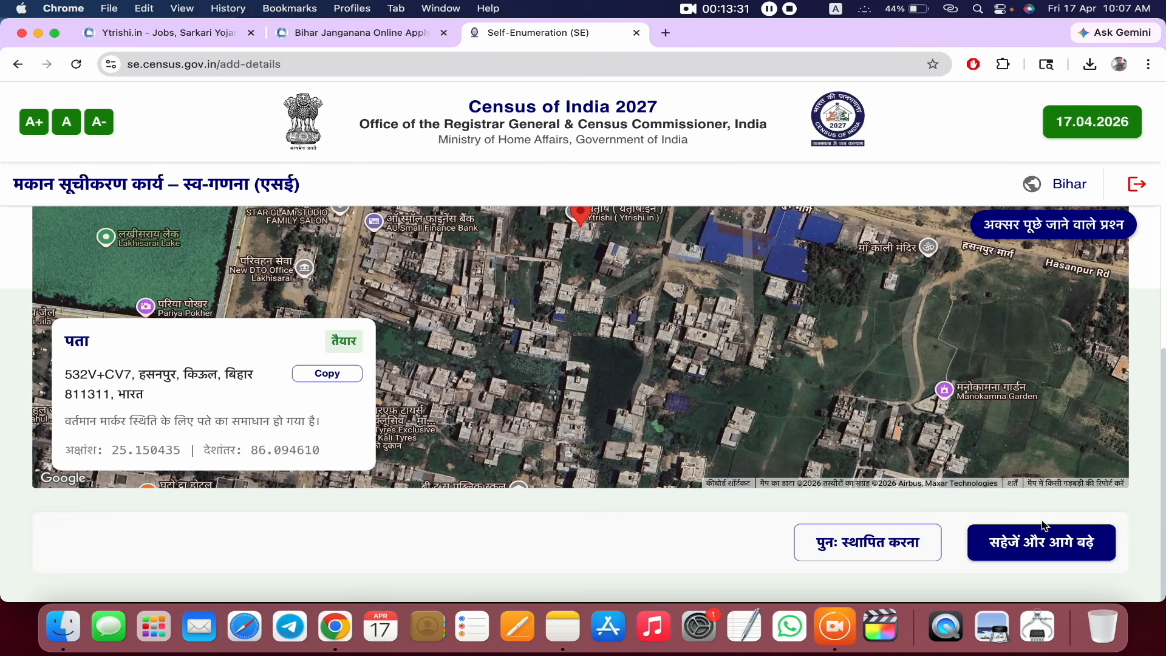
{"action": "left_click", "coordinate": [1054, 542]}
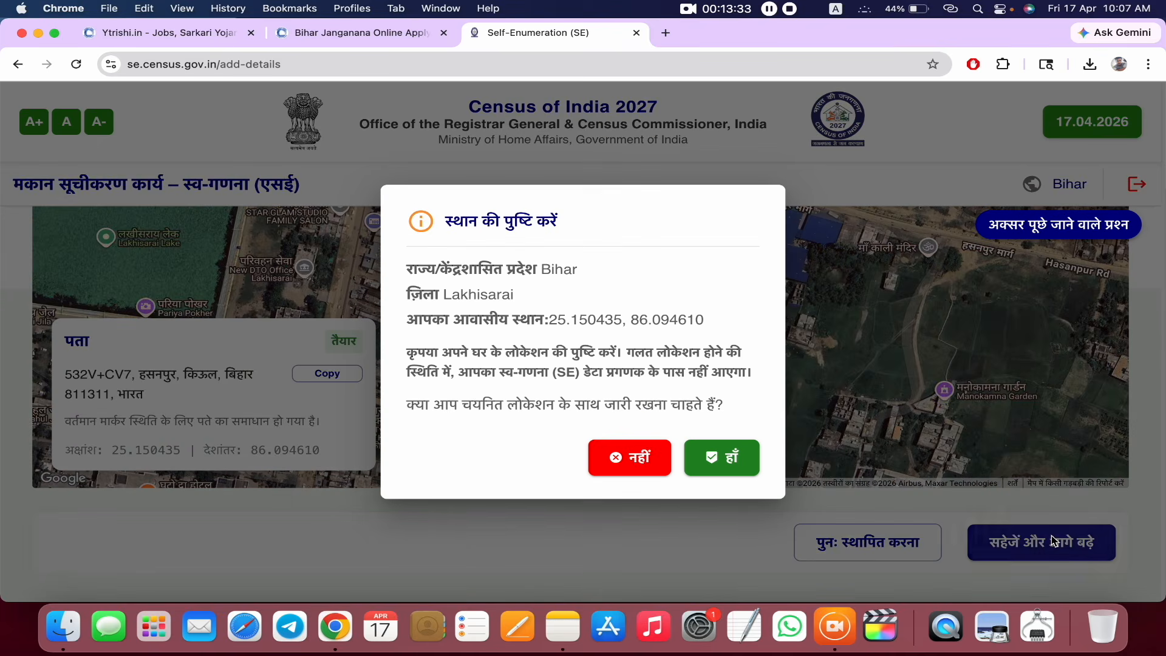
{"action": "left_click", "coordinate": [744, 464]}
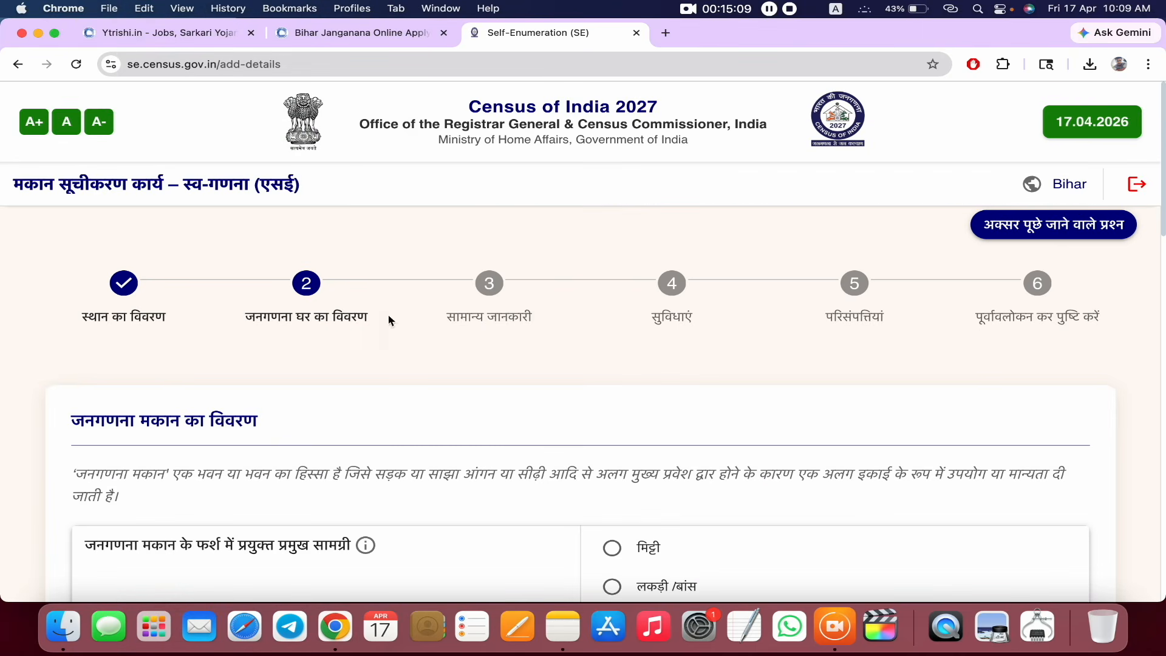
- Choose सीमेंट as the floor material and पक्की ईंट as the wall material
{"action": "scroll", "coordinate": [367, 315], "scroll_direction": "down", "scroll_amount": 5}
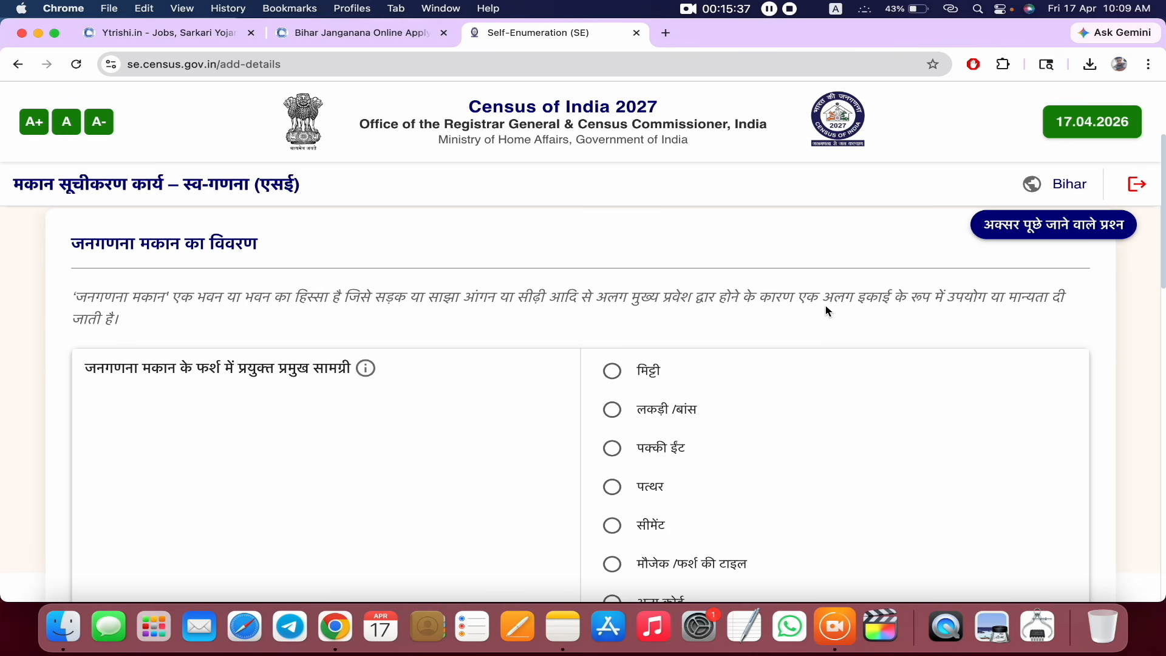
{"action": "scroll", "coordinate": [826, 311], "scroll_direction": "down", "scroll_amount": 3}
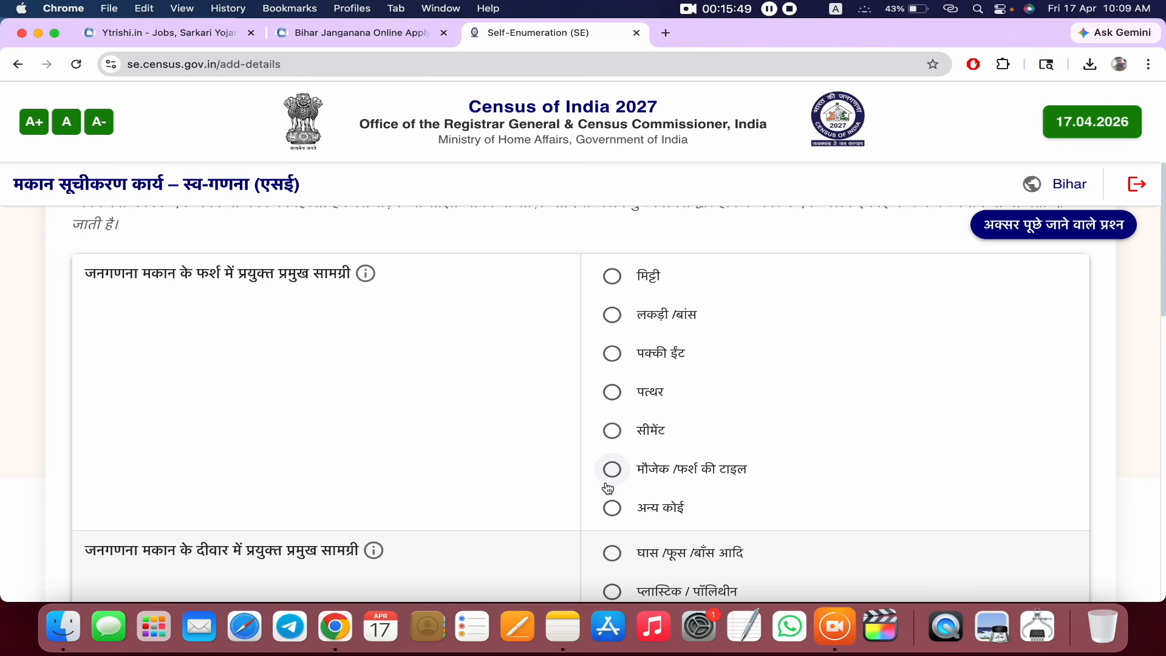
{"action": "left_click", "coordinate": [613, 431]}
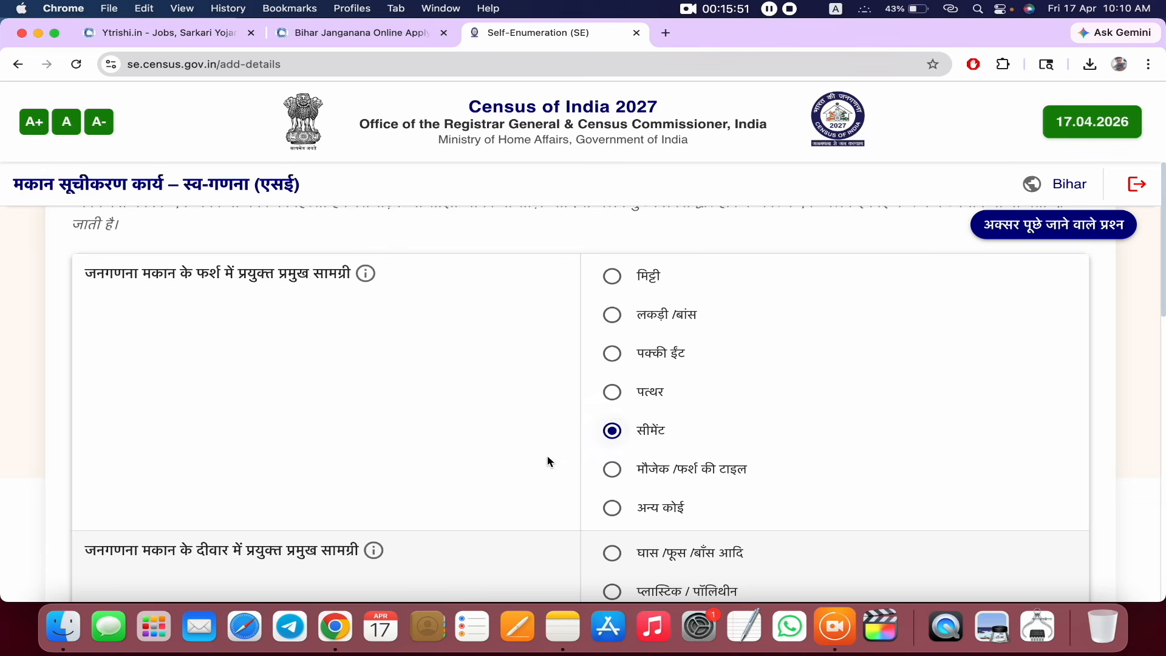
{"action": "scroll", "coordinate": [547, 462], "scroll_direction": "down", "scroll_amount": 5}
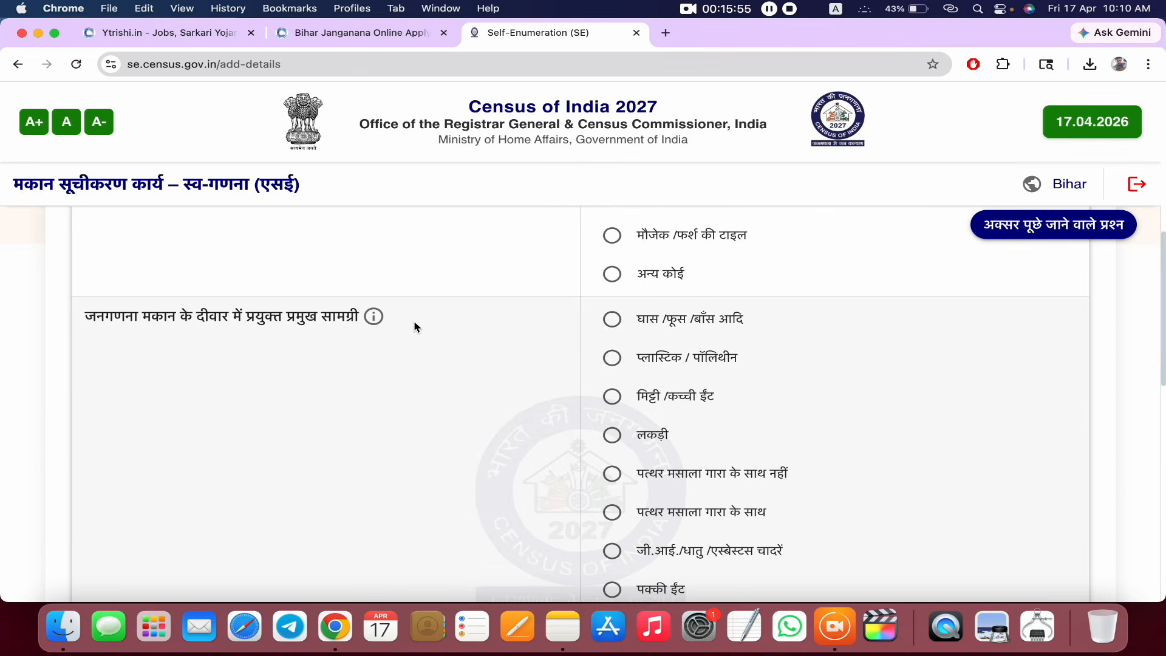
{"action": "scroll", "coordinate": [416, 328], "scroll_direction": "down", "scroll_amount": 1}
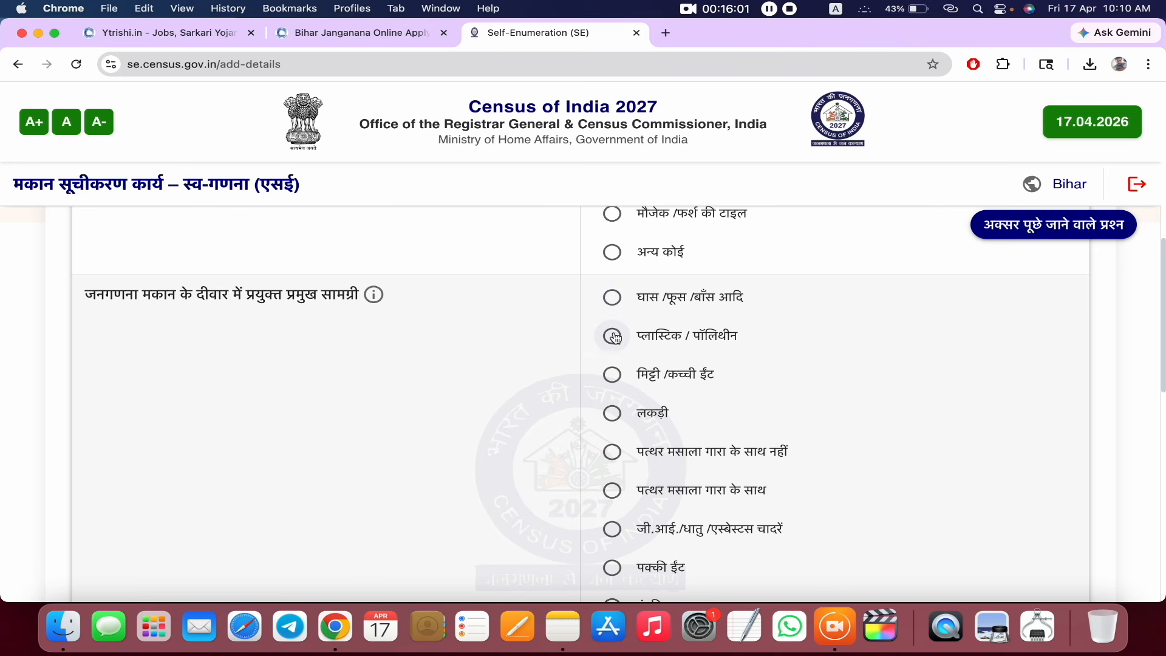
{"action": "scroll", "coordinate": [631, 375], "scroll_direction": "down", "scroll_amount": 5}
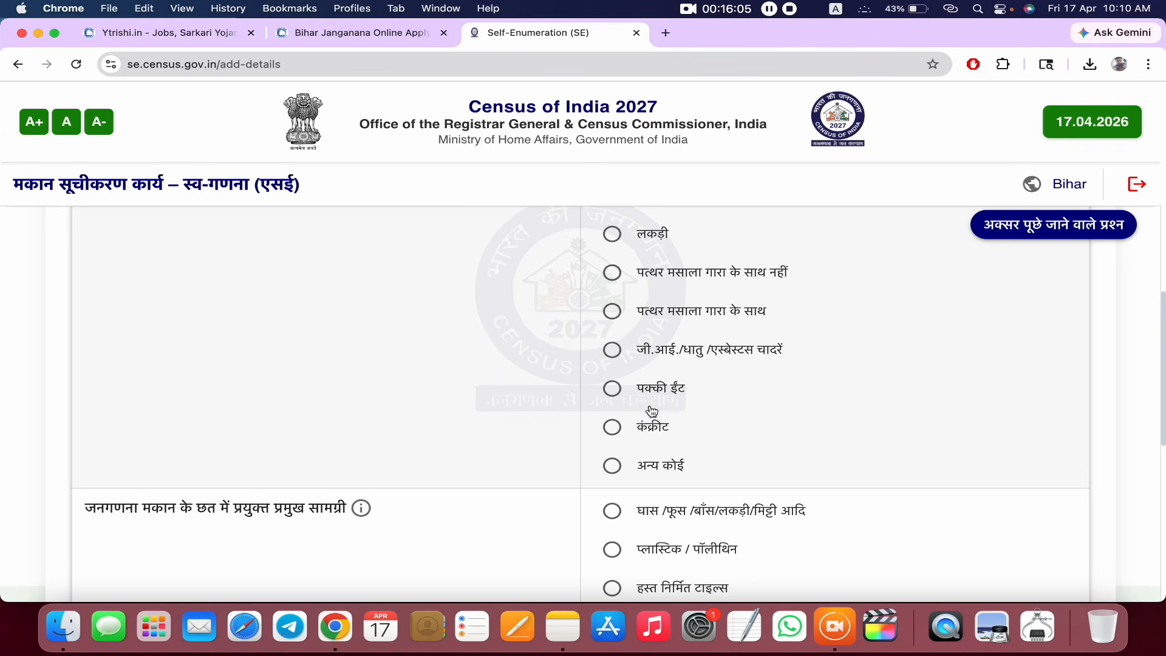
{"action": "left_click", "coordinate": [612, 389]}
- Choose a कंक्रीट roof and अच्छी condition, then save and confirm with हाँ
{"action": "scroll", "coordinate": [513, 447], "scroll_direction": "down", "scroll_amount": 4}
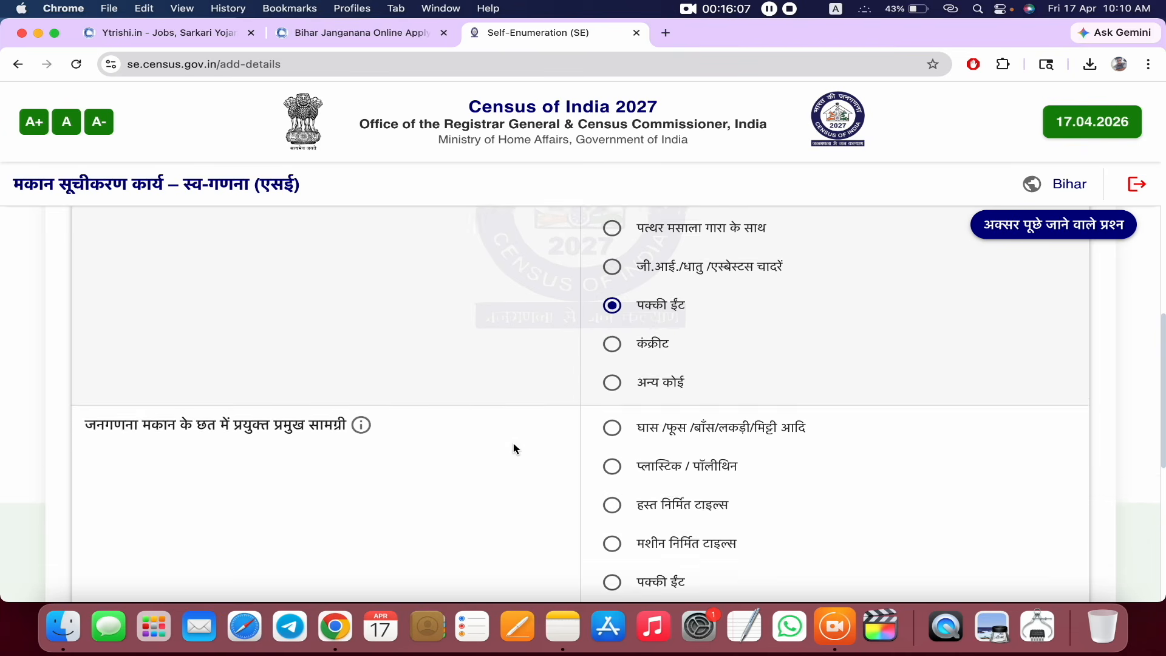
{"action": "scroll", "coordinate": [478, 413], "scroll_direction": "down", "scroll_amount": 1}
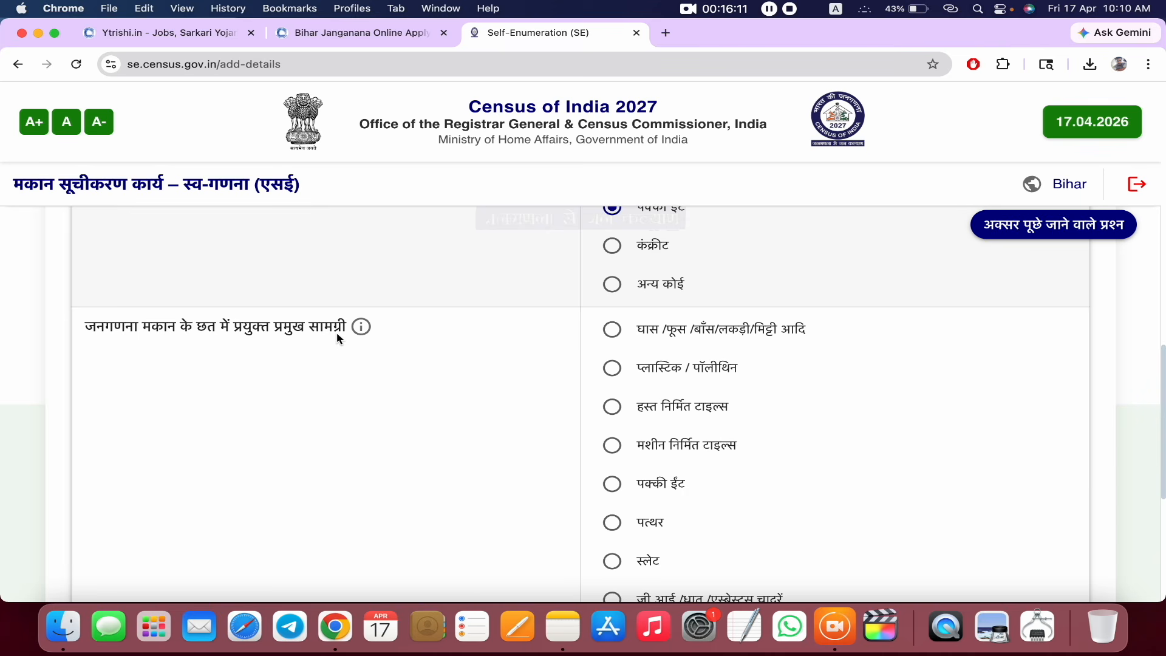
{"action": "scroll", "coordinate": [619, 387], "scroll_direction": "down", "scroll_amount": 3}
{"action": "scroll", "coordinate": [619, 387], "scroll_direction": "down", "scroll_amount": 3}
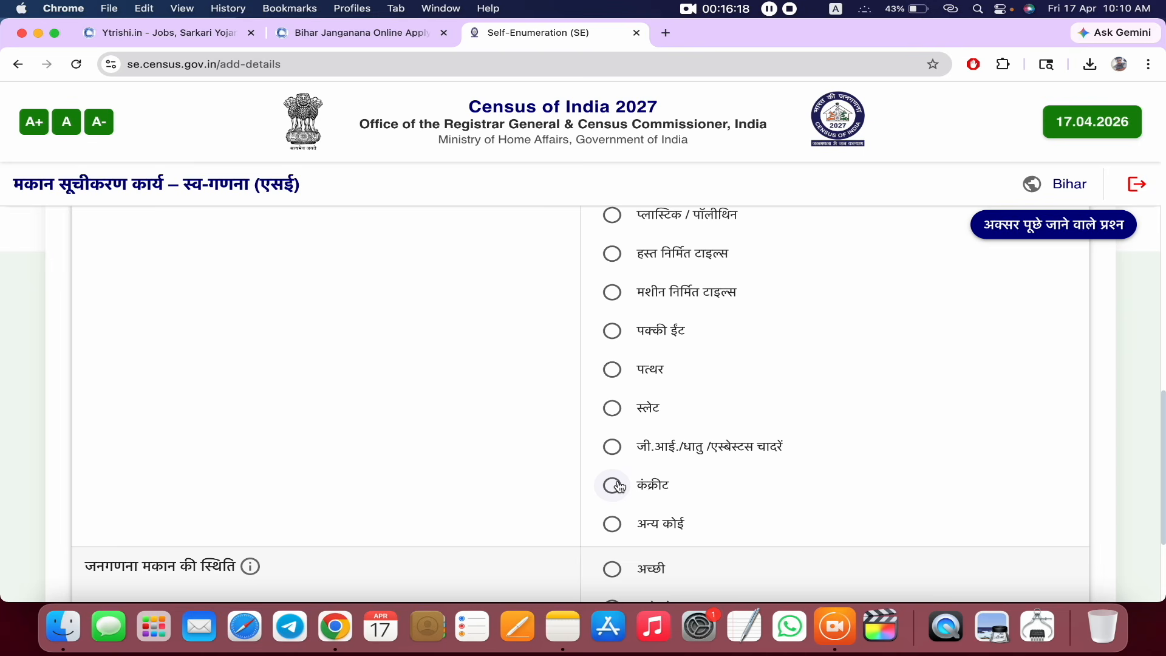
{"action": "left_click", "coordinate": [617, 485]}
{"action": "scroll", "coordinate": [609, 377], "scroll_direction": "down", "scroll_amount": 7}
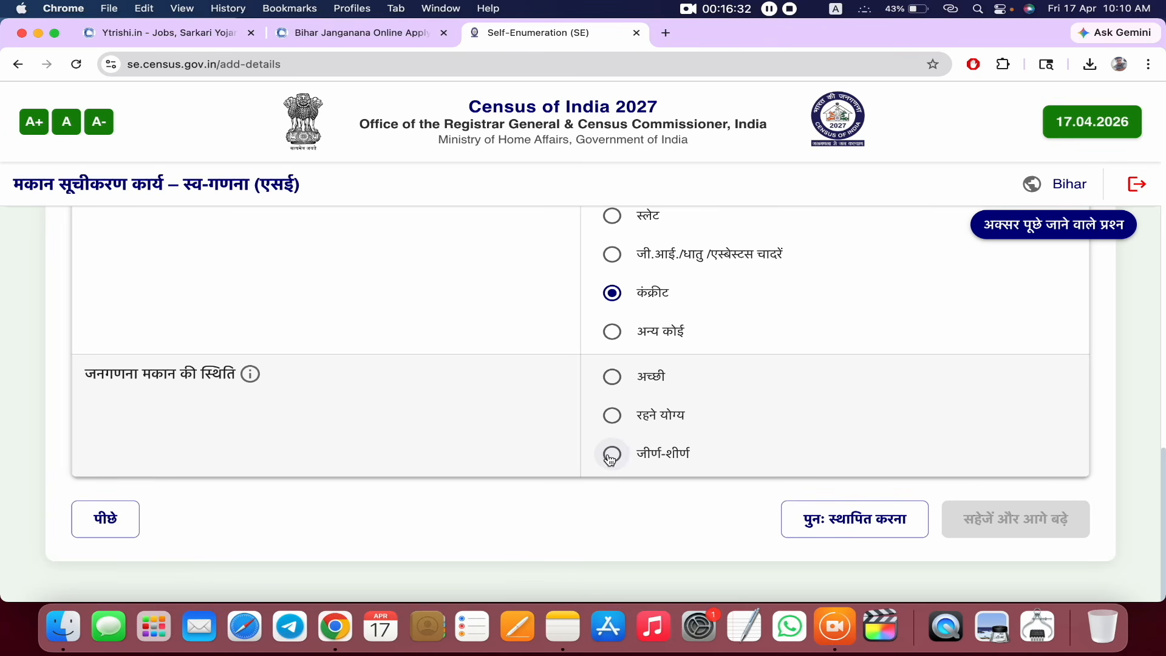
{"action": "left_click", "coordinate": [613, 377]}
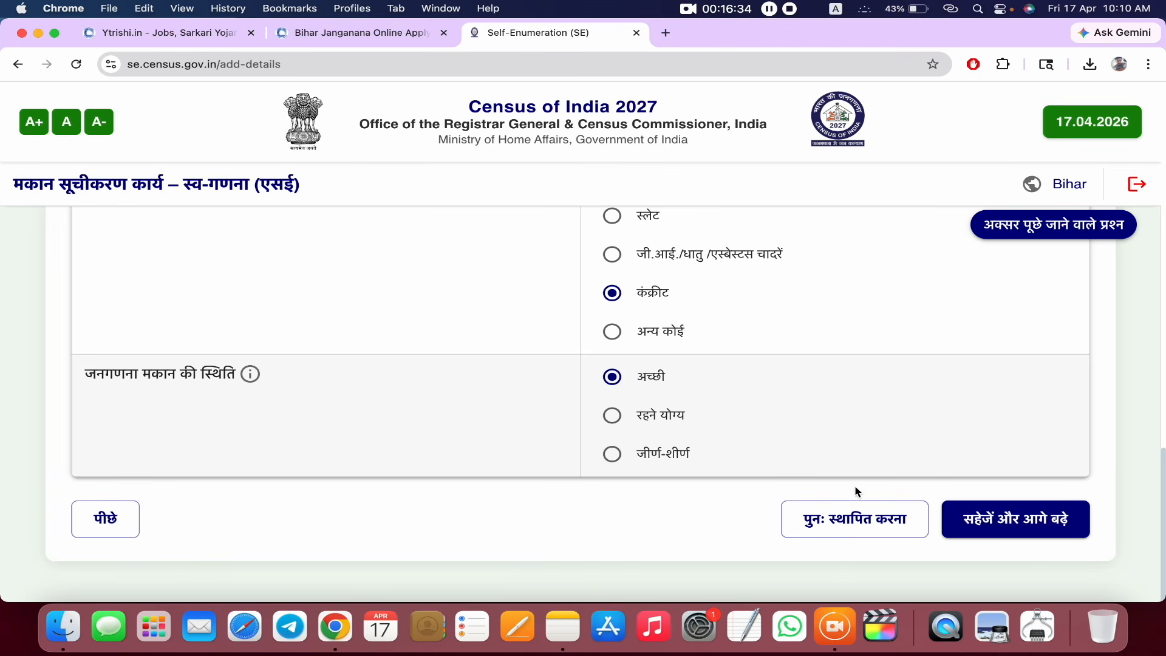
{"action": "left_click", "coordinate": [1010, 524]}
{"action": "left_click", "coordinate": [737, 395]}
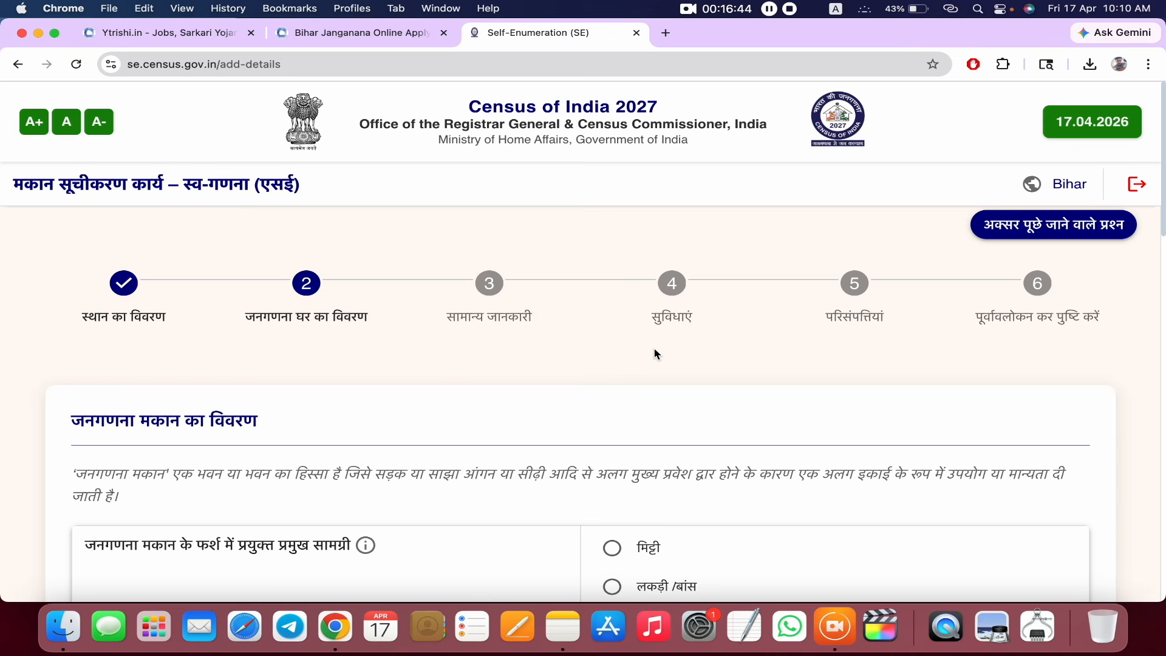
{"action": "scroll", "coordinate": [656, 353], "scroll_direction": "down", "scroll_amount": 5}
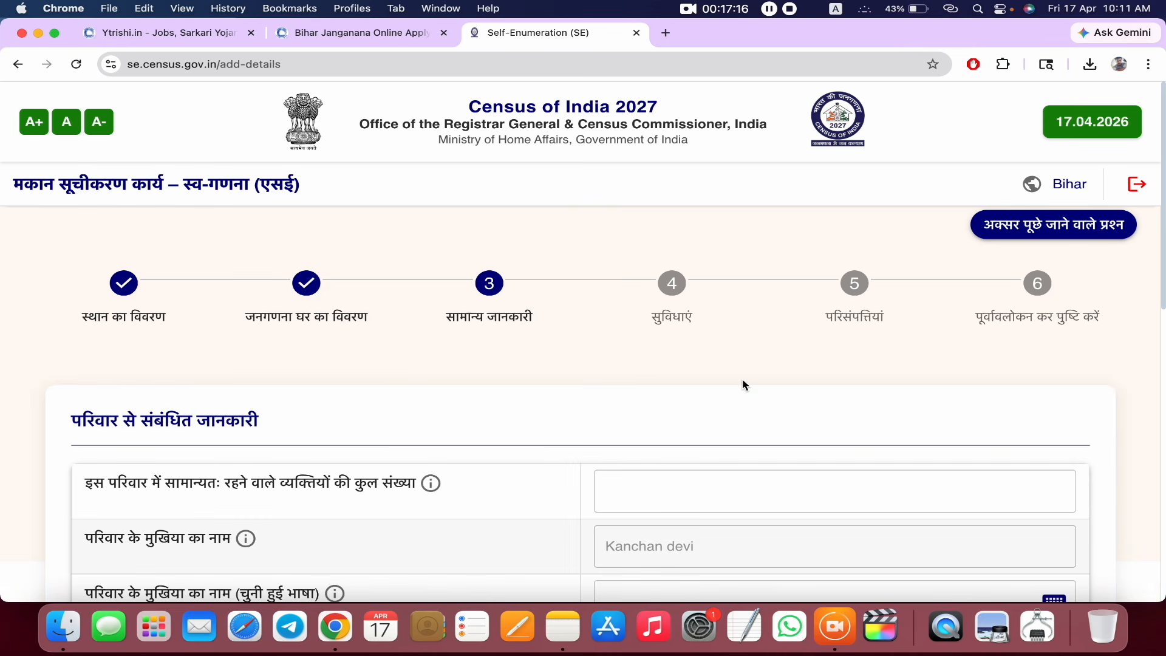
- Change the usual household member count from 5 to 6
{"action": "scroll", "coordinate": [742, 378], "scroll_direction": "down", "scroll_amount": 3}
{"action": "scroll", "coordinate": [742, 379], "scroll_direction": "up", "scroll_amount": 2}
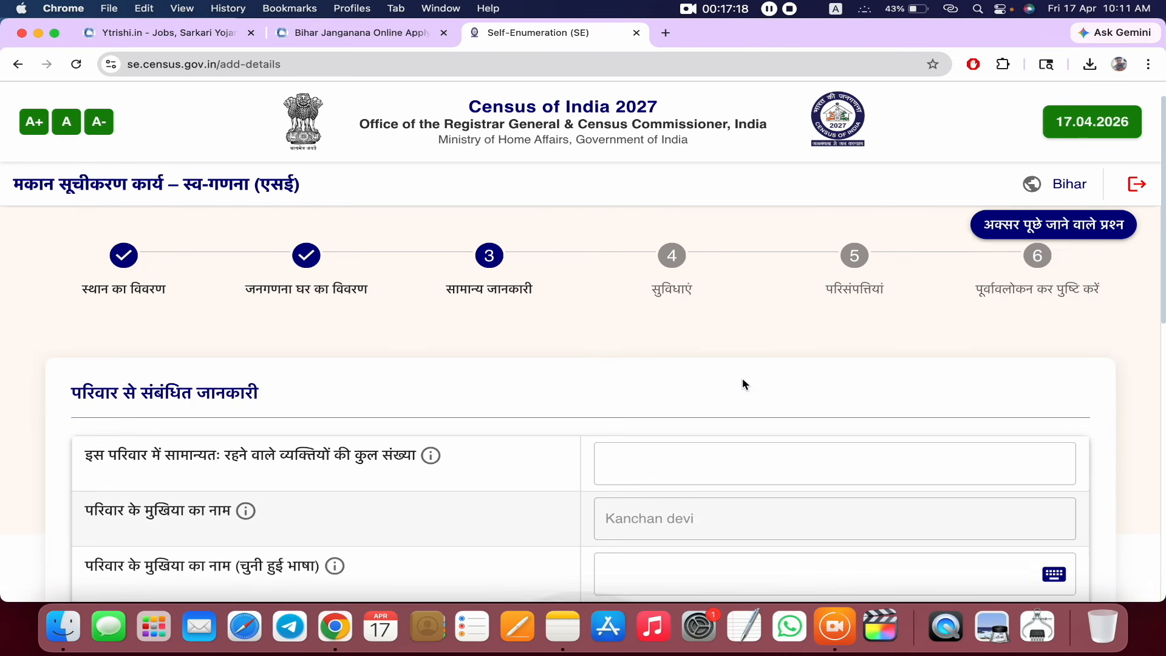
{"action": "scroll", "coordinate": [781, 357], "scroll_direction": "down", "scroll_amount": 4}
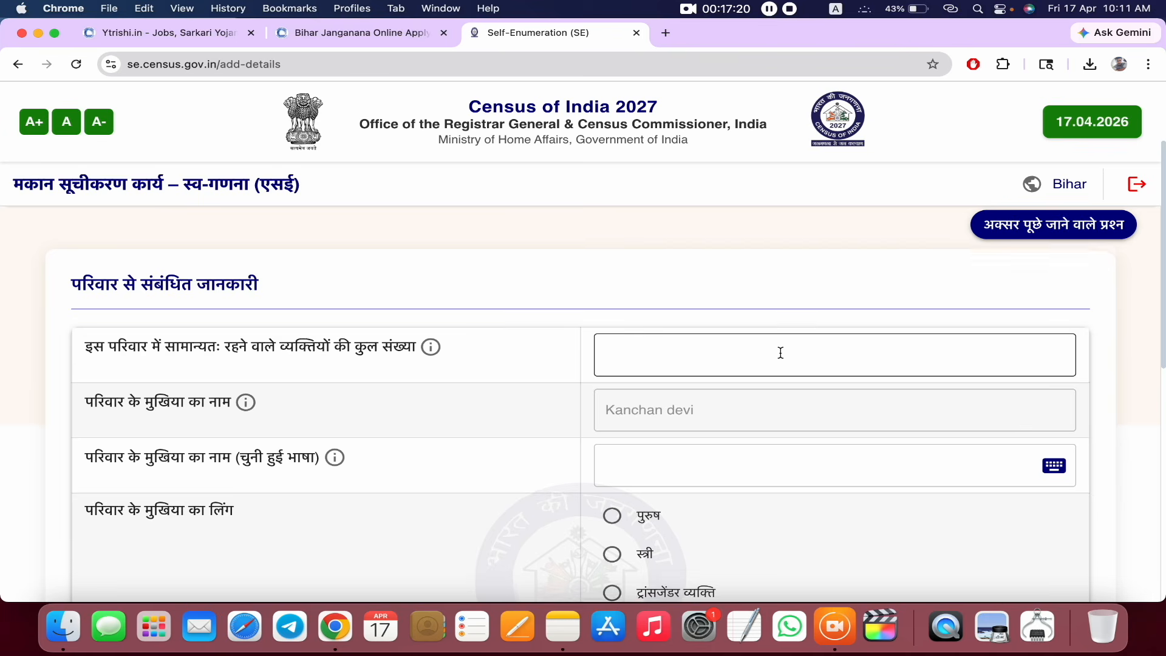
{"action": "scroll", "coordinate": [781, 353], "scroll_direction": "down", "scroll_amount": 1}
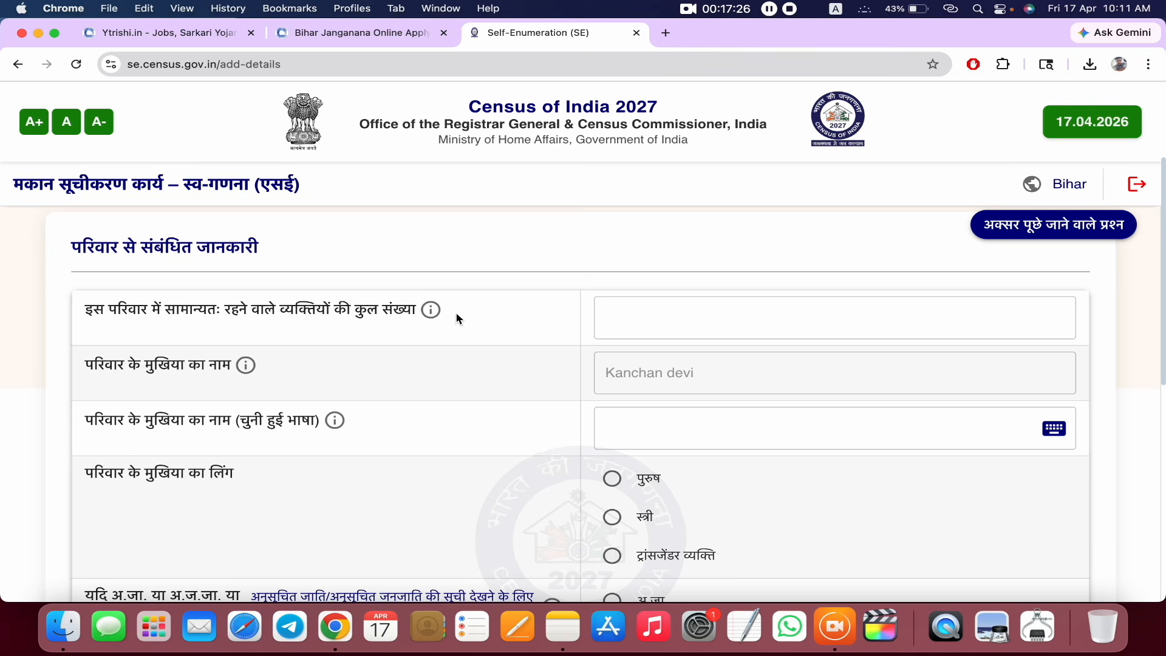
{"action": "left_click", "coordinate": [614, 315]}
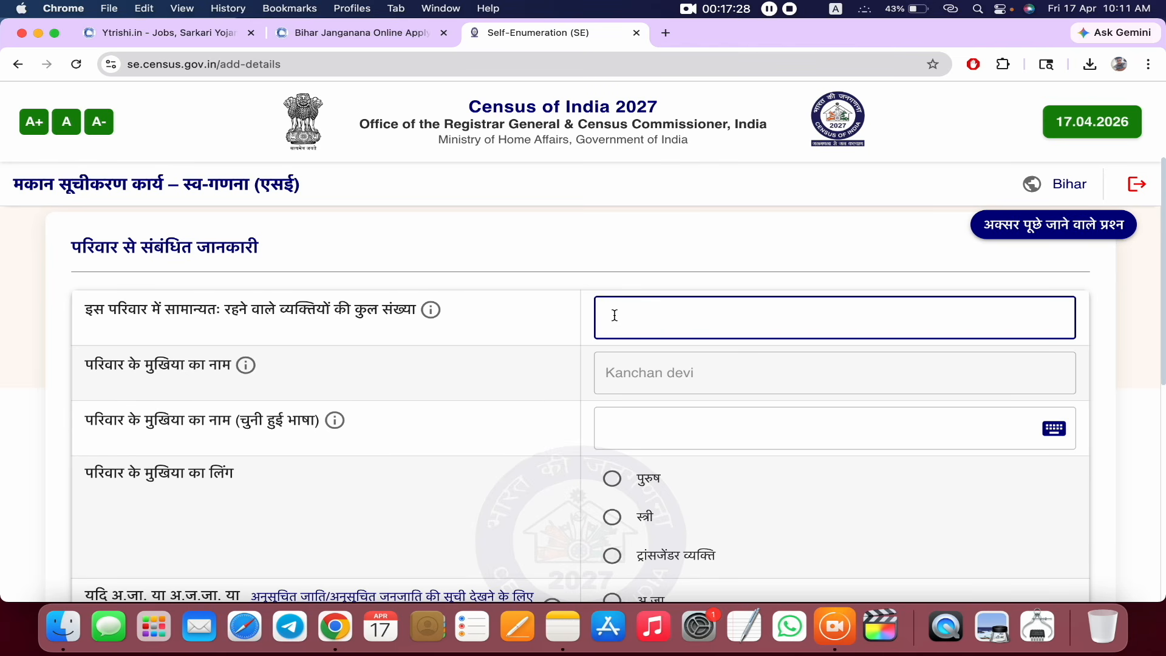
{"action": "key", "text": "BackSpace"}
{"action": "scroll", "coordinate": [667, 389], "scroll_direction": "down", "scroll_amount": 2}
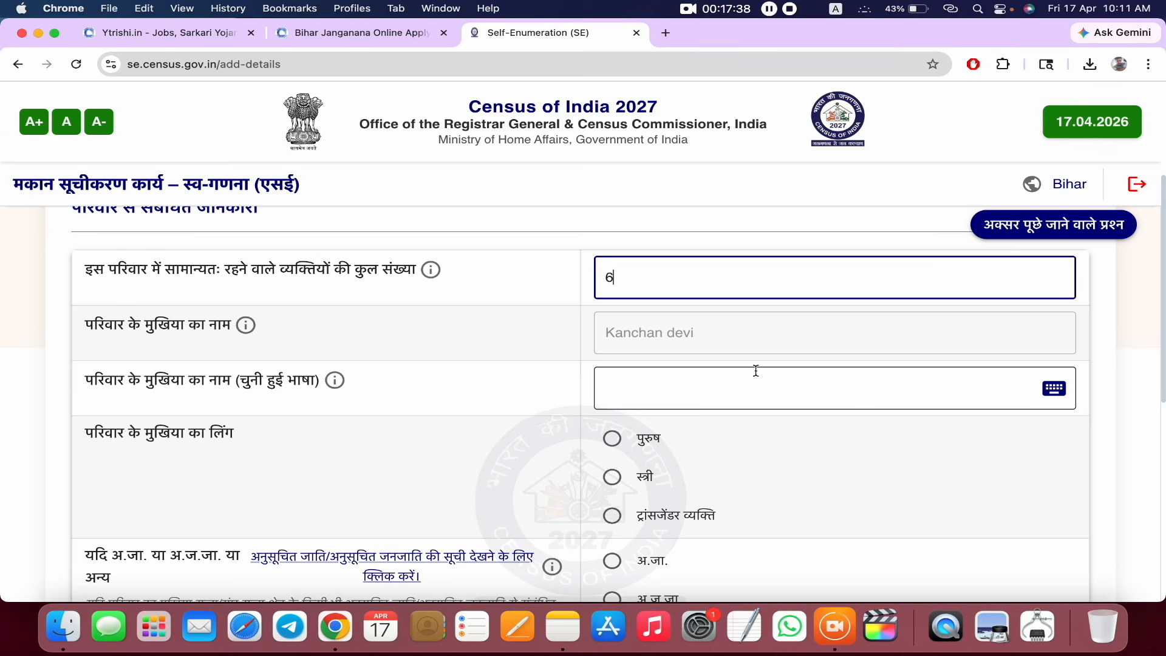
{"action": "left_click", "coordinate": [733, 380]}
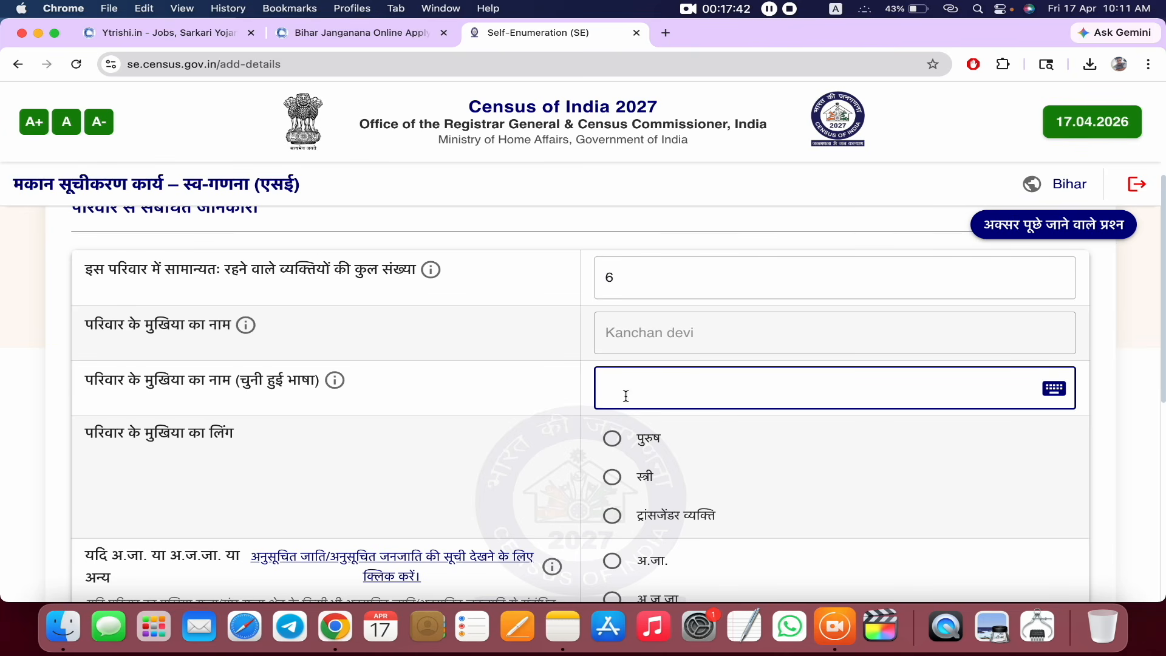
{"action": "scroll", "coordinate": [600, 403], "scroll_direction": "down", "scroll_amount": 2}
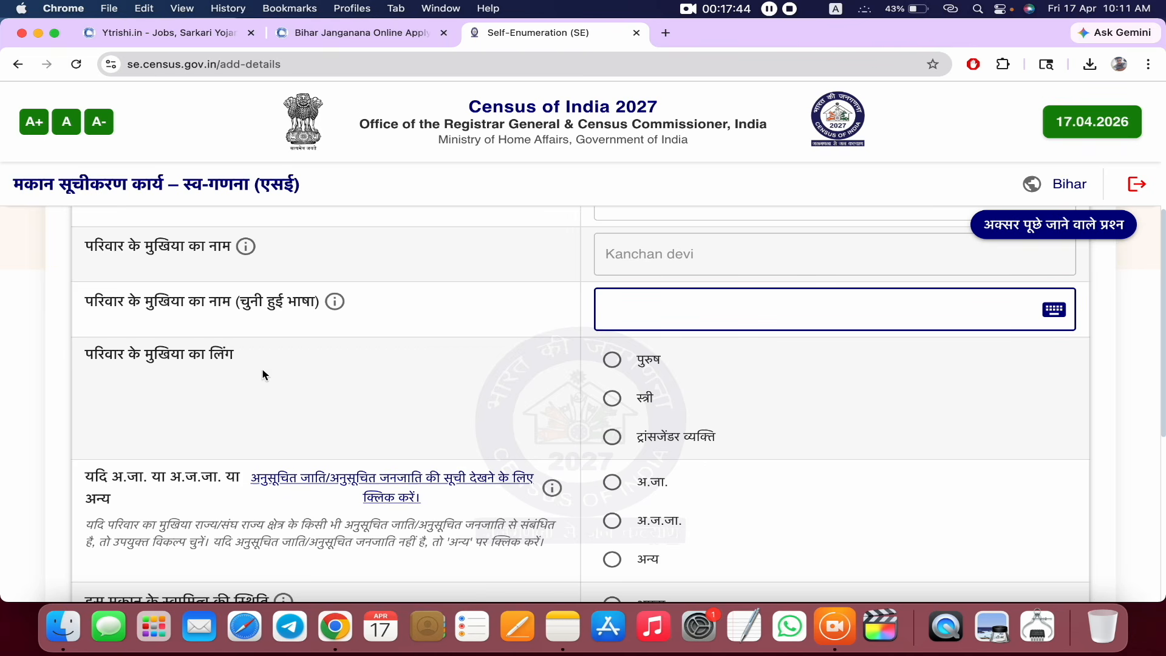
- Set the head's gender to female, social category to अन्य and house ownership to अपना
{"action": "left_click", "coordinate": [613, 398]}
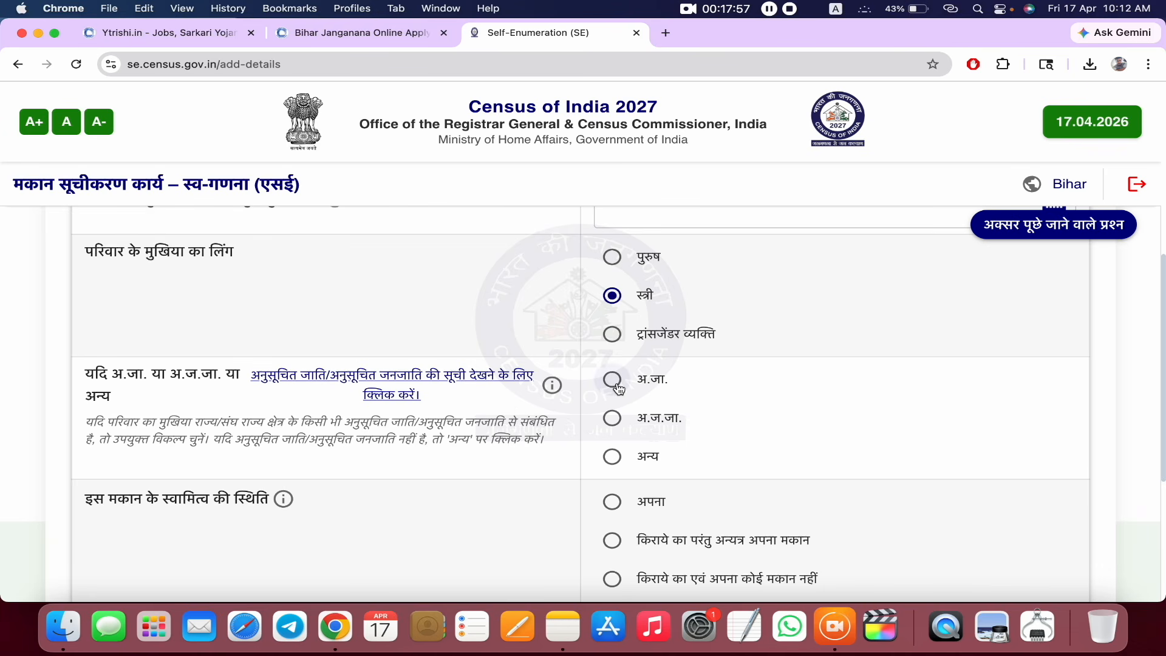
{"action": "left_click", "coordinate": [612, 457]}
{"action": "scroll", "coordinate": [699, 449], "scroll_direction": "down", "scroll_amount": 3}
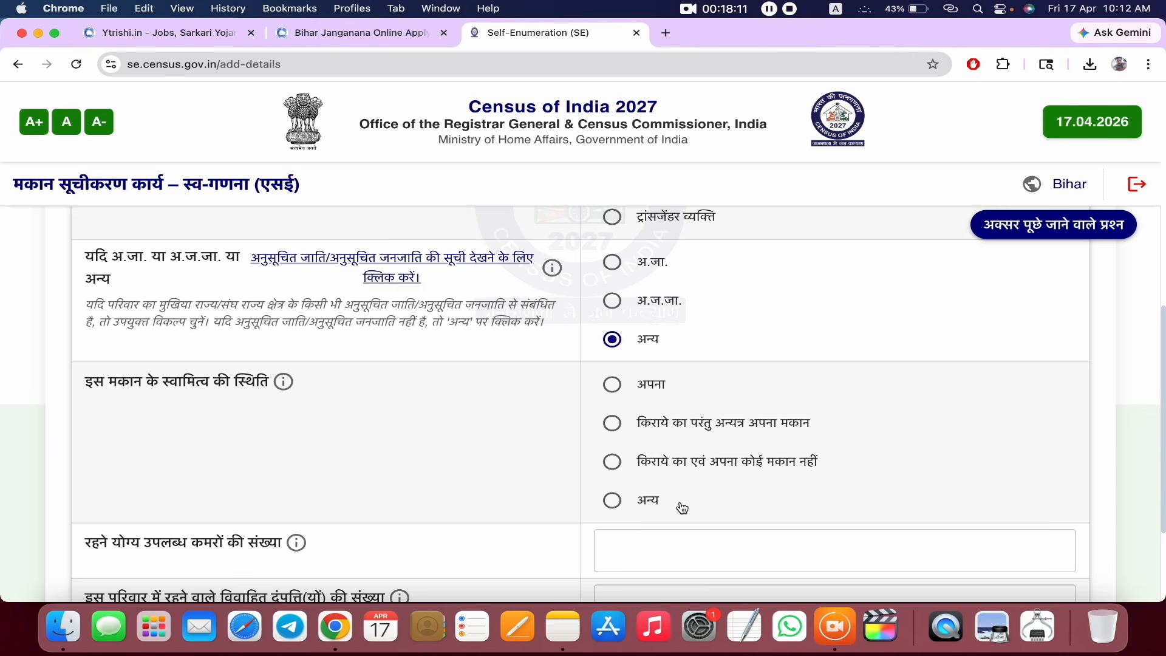
{"action": "left_click", "coordinate": [622, 387]}
- Enter 5 habitable rooms and 2 married couples, then save and confirm with हाँ
{"action": "scroll", "coordinate": [698, 408], "scroll_direction": "down", "scroll_amount": 3}
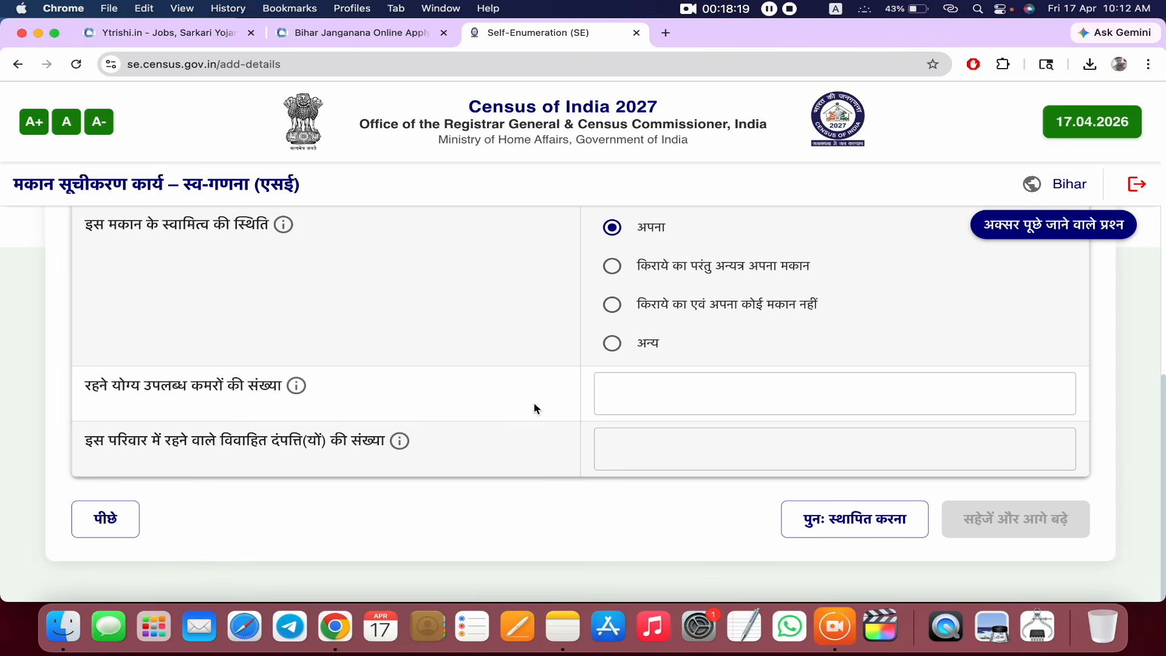
{"action": "left_click", "coordinate": [632, 396]}
{"action": "type", "text": "5"}
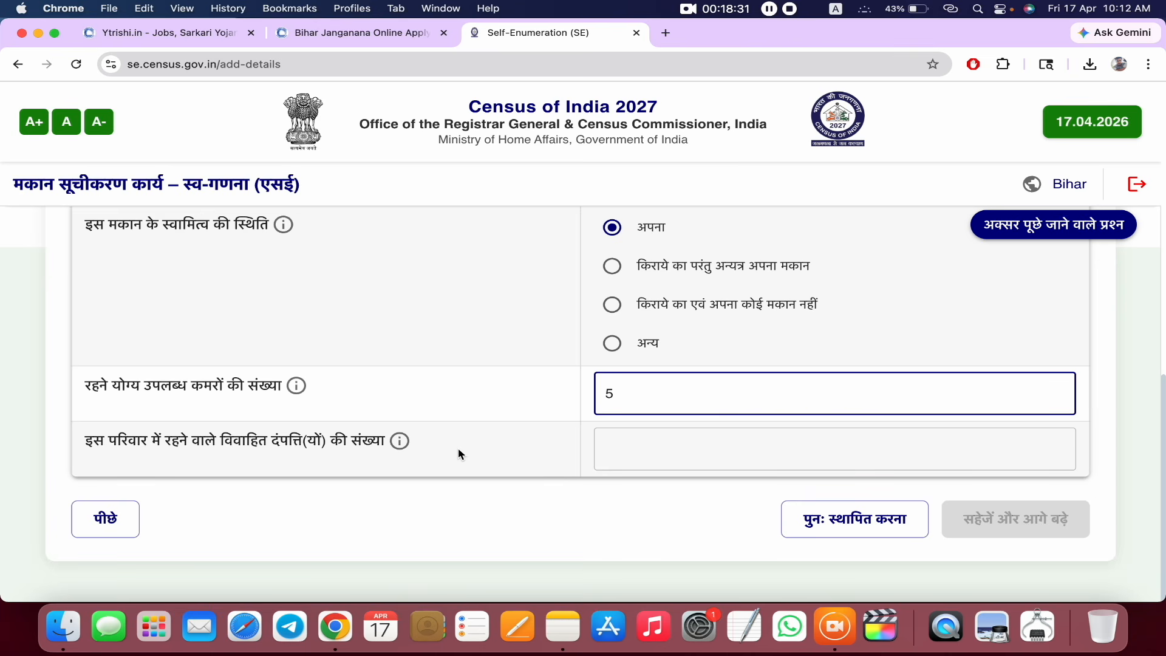
{"action": "left_click", "coordinate": [624, 456]}
{"action": "type", "text": "2"}
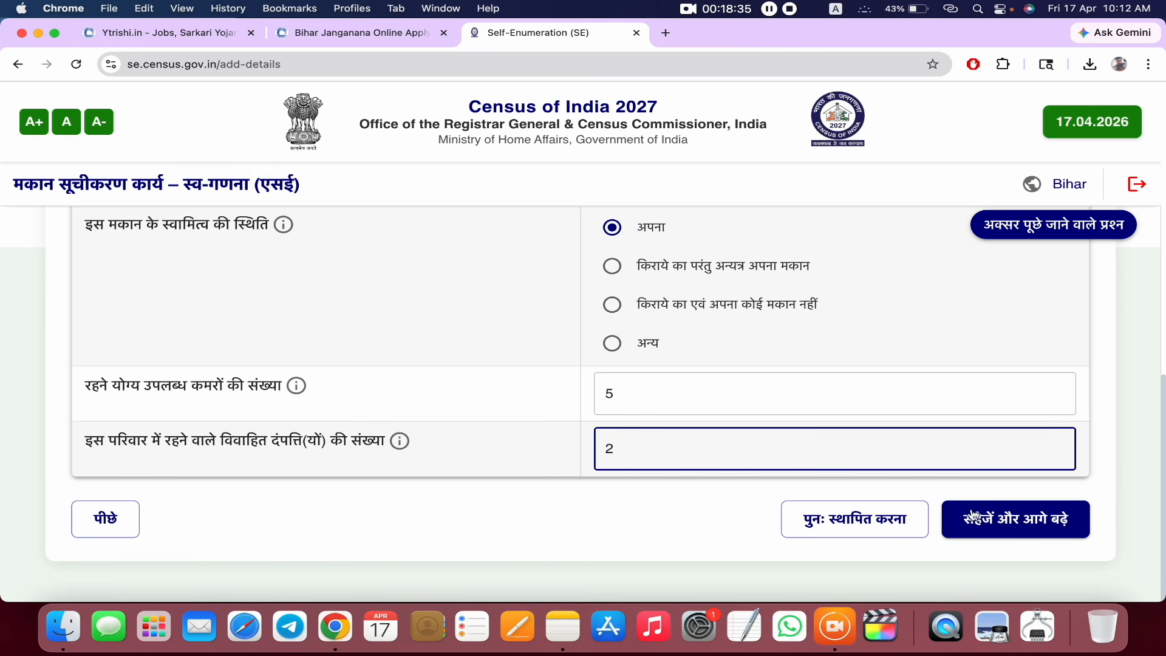
{"action": "left_click", "coordinate": [1028, 522]}
{"action": "left_click", "coordinate": [721, 389]}
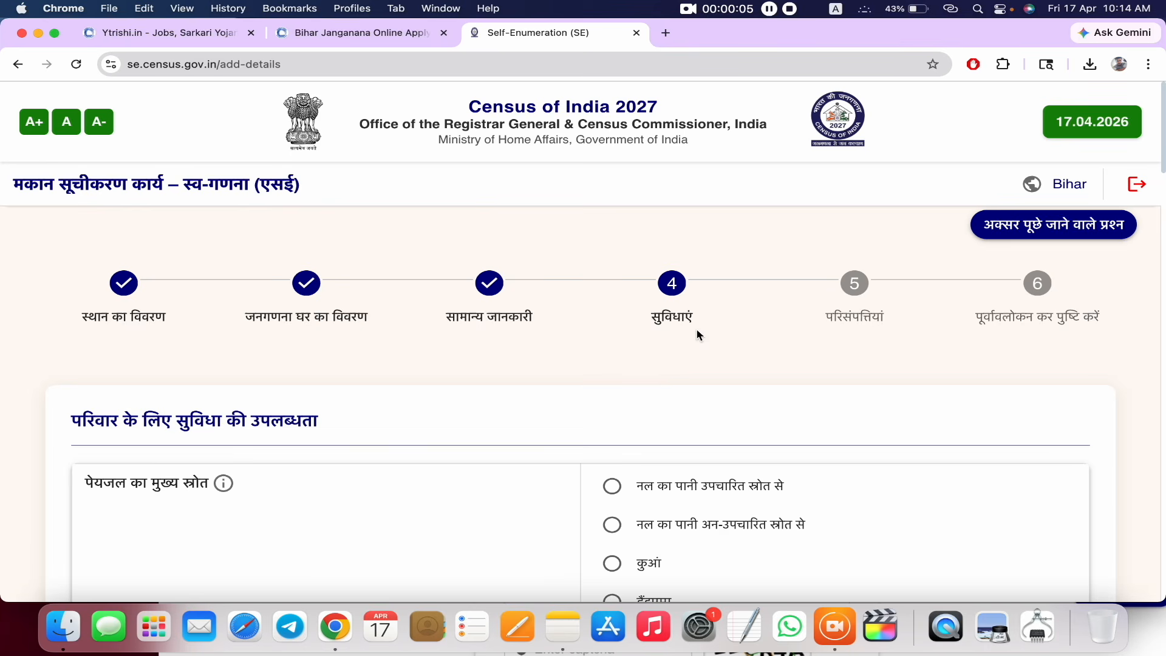
- Choose handpump (हैंडपम्प) as the drinking water source, available within the premises (परिसर के अन्दर)
{"action": "scroll", "coordinate": [697, 331], "scroll_direction": "down", "scroll_amount": 3}
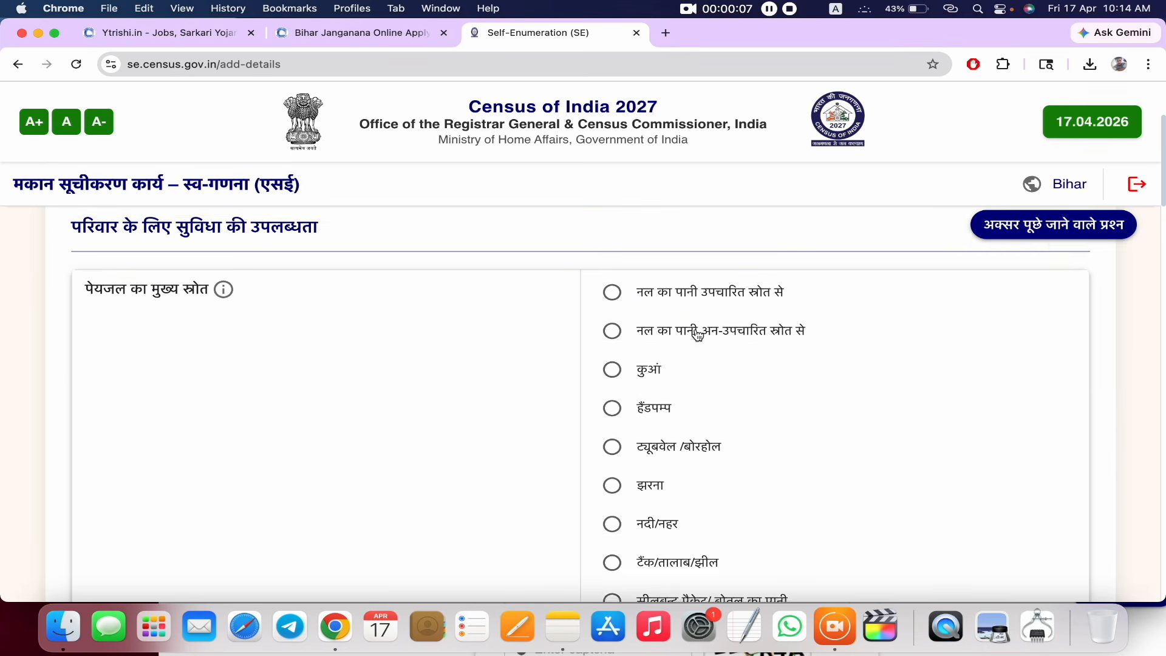
{"action": "scroll", "coordinate": [697, 336], "scroll_direction": "down", "scroll_amount": 1}
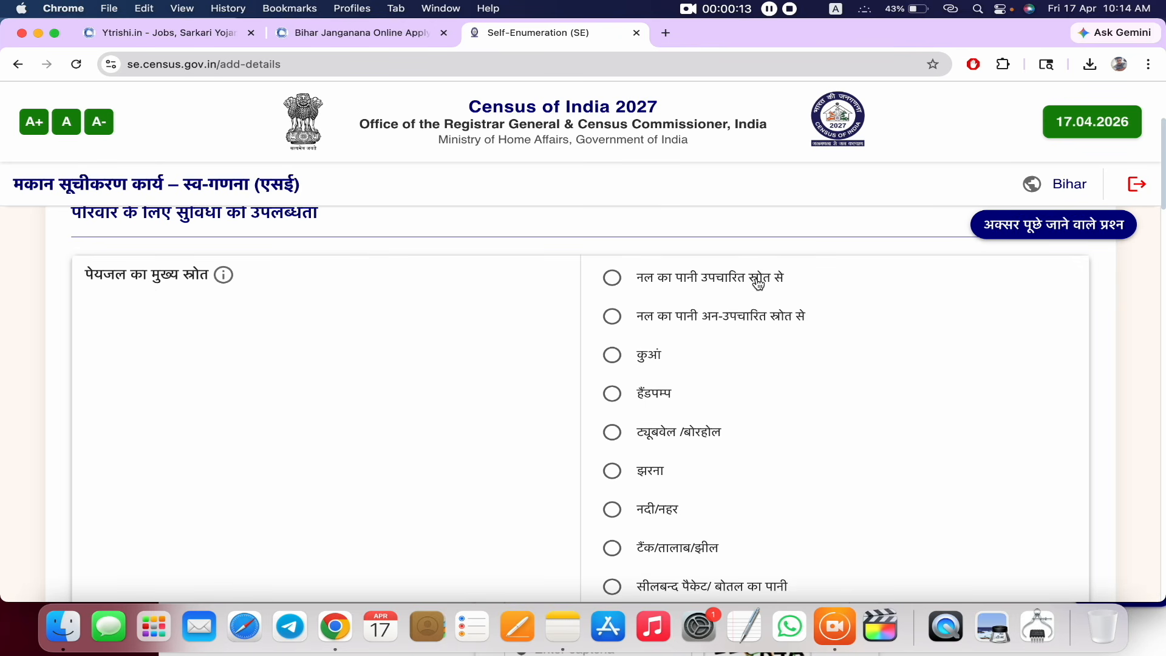
{"action": "scroll", "coordinate": [753, 284], "scroll_direction": "down", "scroll_amount": 1}
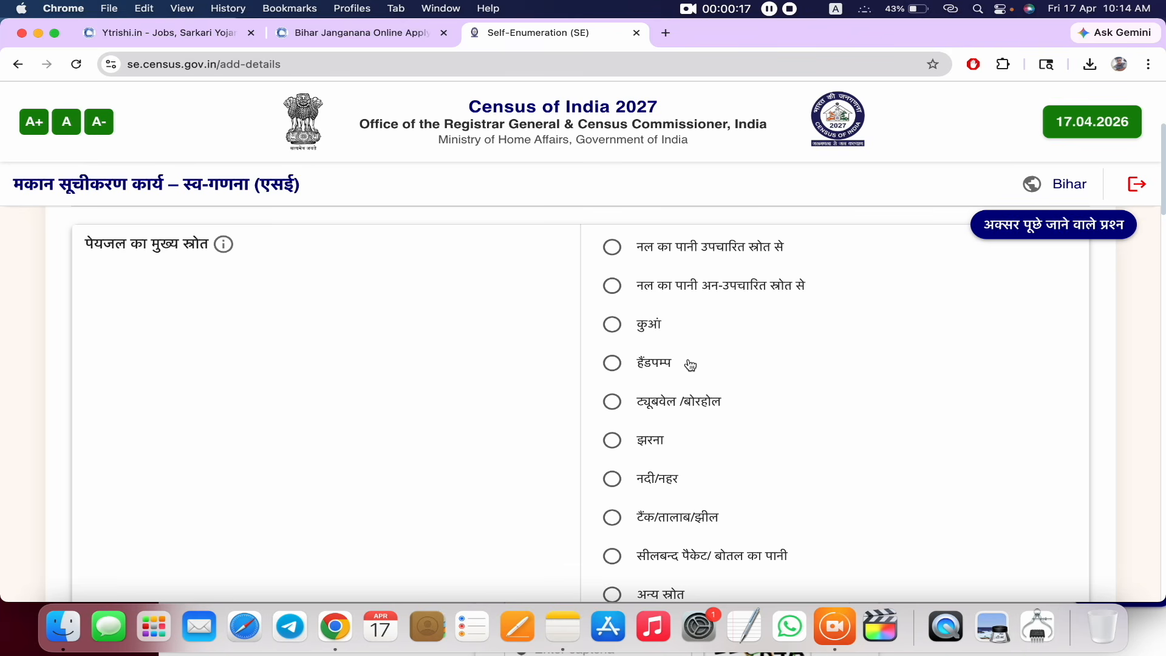
{"action": "scroll", "coordinate": [678, 441], "scroll_direction": "down", "scroll_amount": 3}
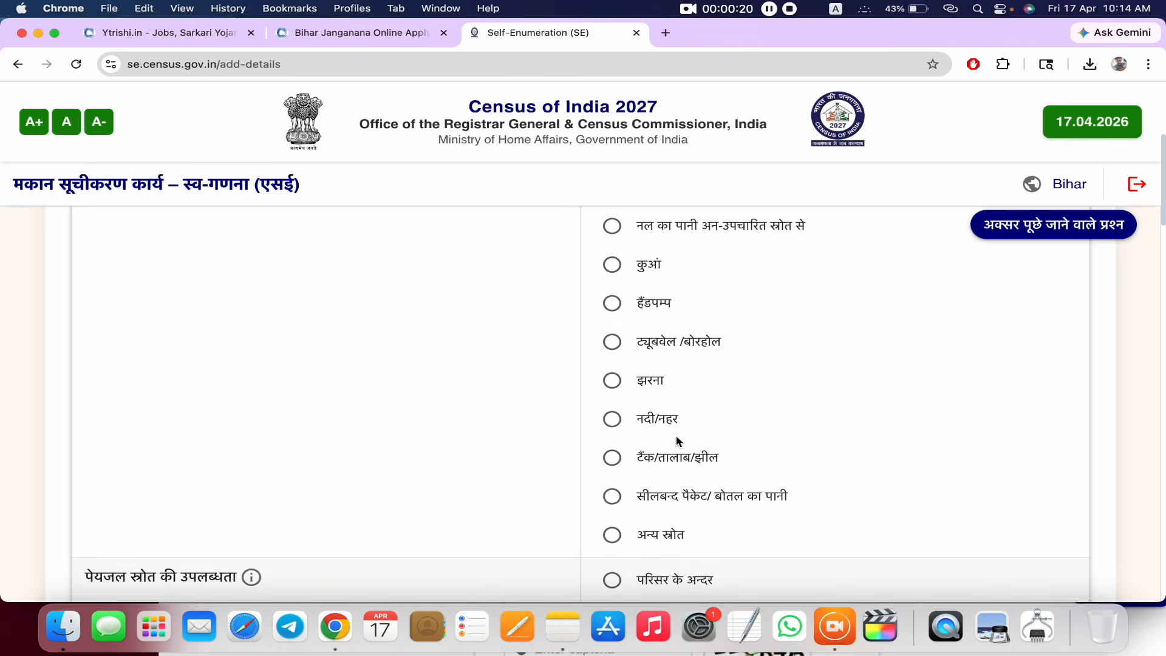
{"action": "scroll", "coordinate": [678, 442], "scroll_direction": "up", "scroll_amount": 1}
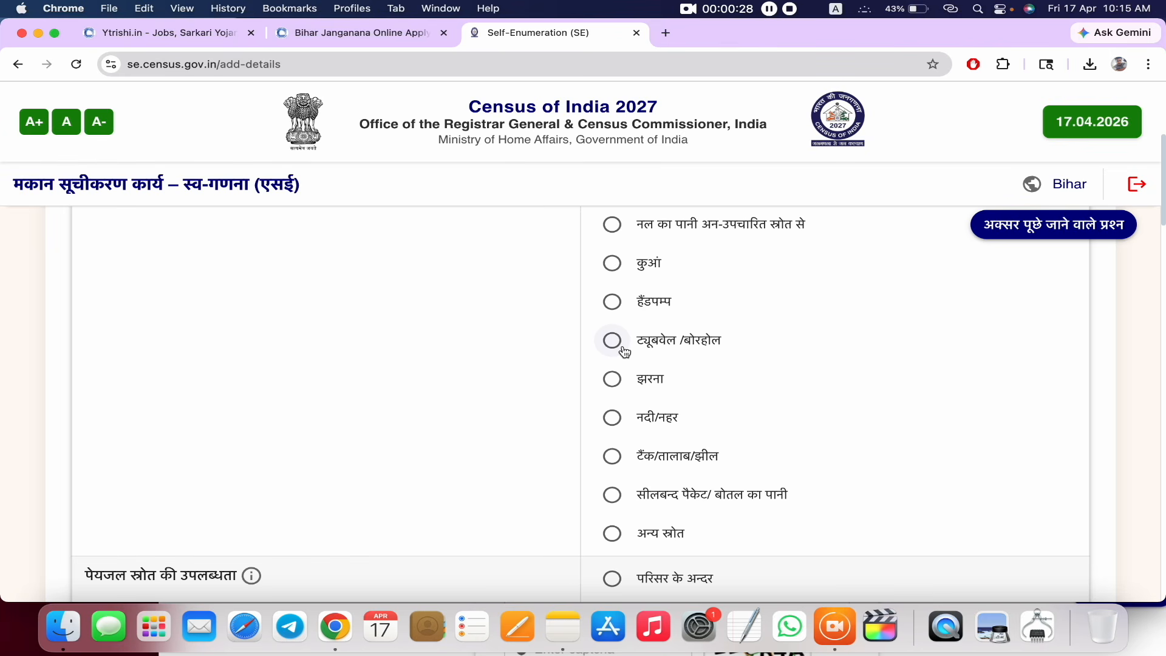
{"action": "left_click", "coordinate": [612, 302]}
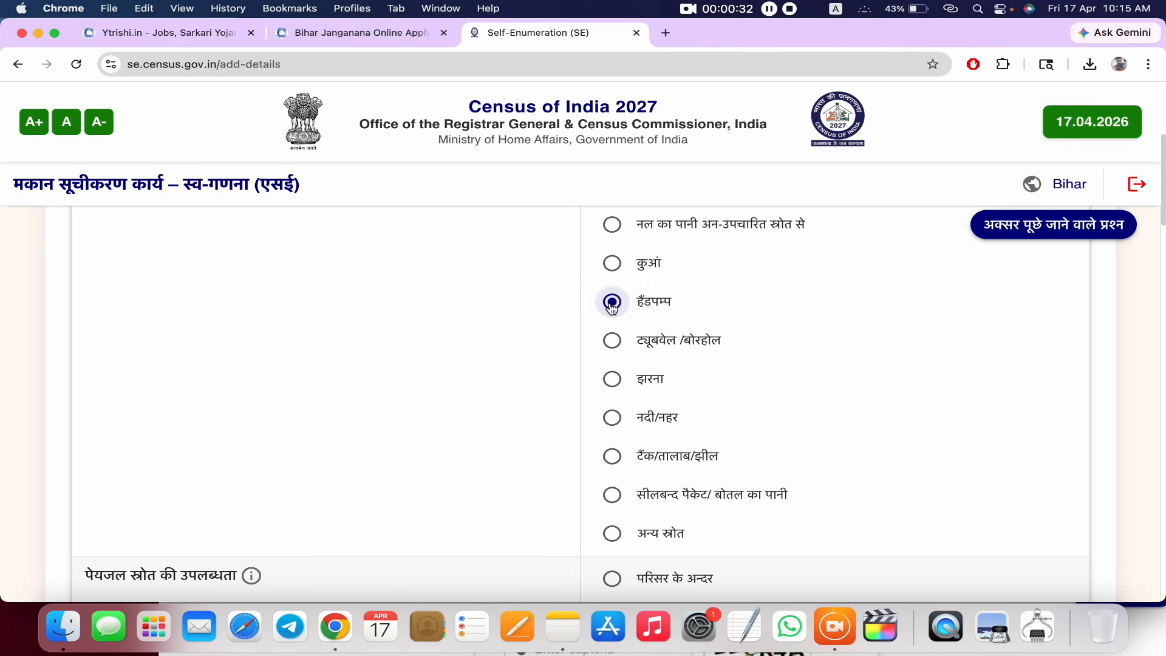
{"action": "scroll", "coordinate": [612, 308], "scroll_direction": "down", "scroll_amount": 5}
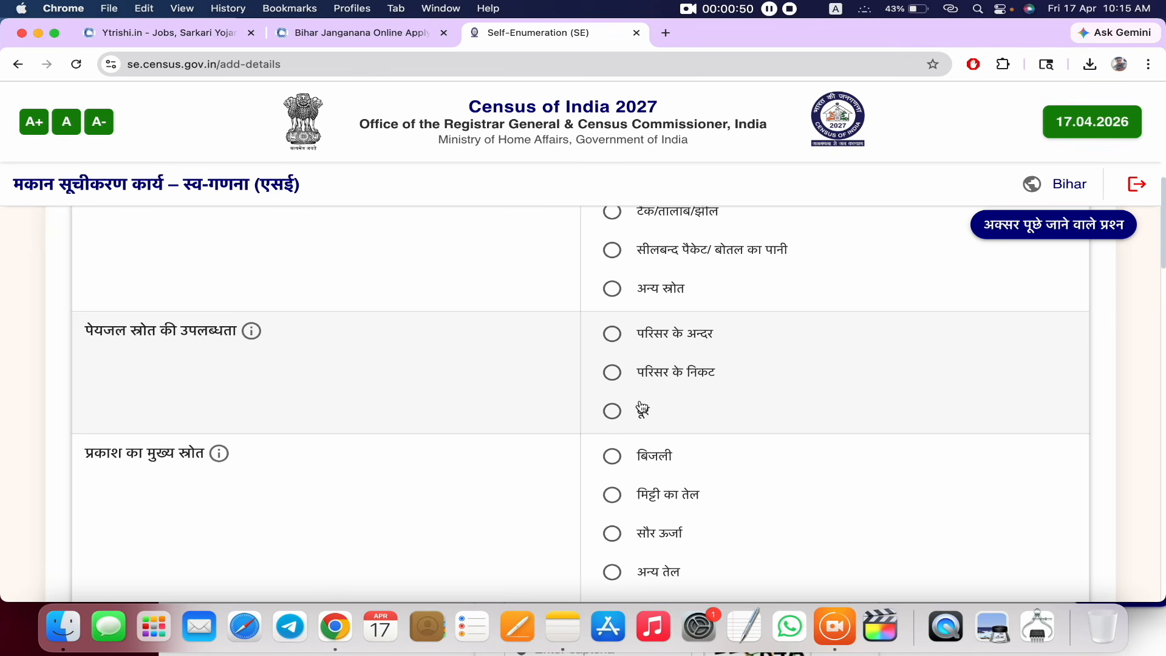
{"action": "left_click", "coordinate": [612, 335]}
{"action": "scroll", "coordinate": [510, 410], "scroll_direction": "down", "scroll_amount": 3}
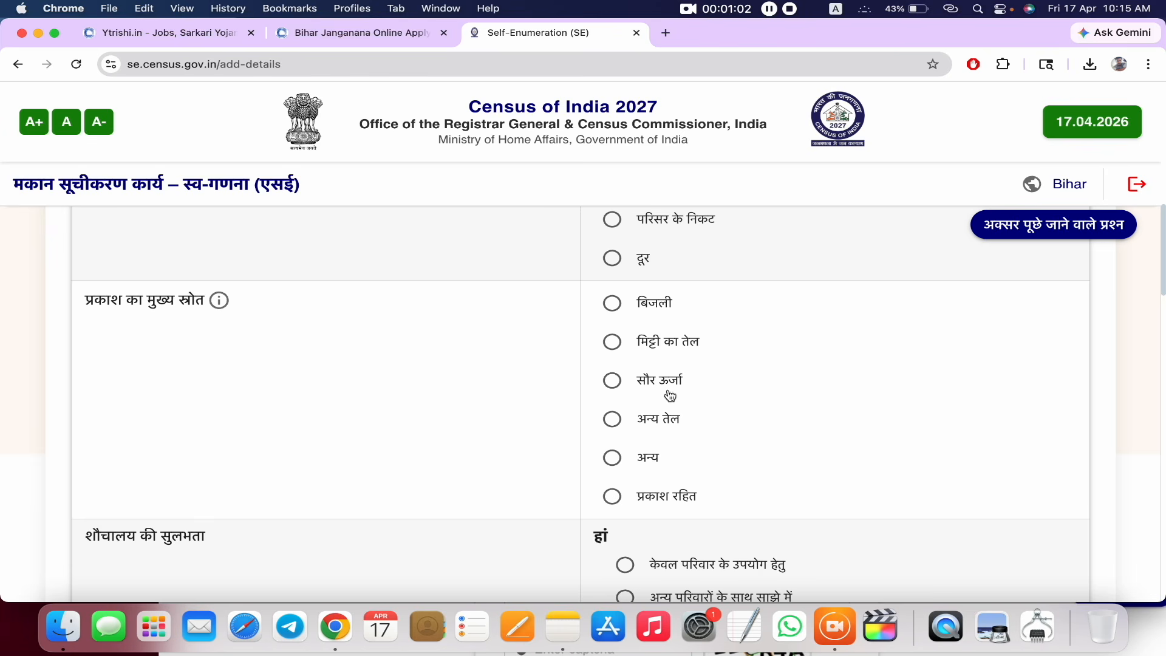
- Set electricity (बिजली) as the main source of lighting
{"action": "left_click", "coordinate": [616, 311]}
{"action": "scroll", "coordinate": [685, 376], "scroll_direction": "down", "scroll_amount": 3}
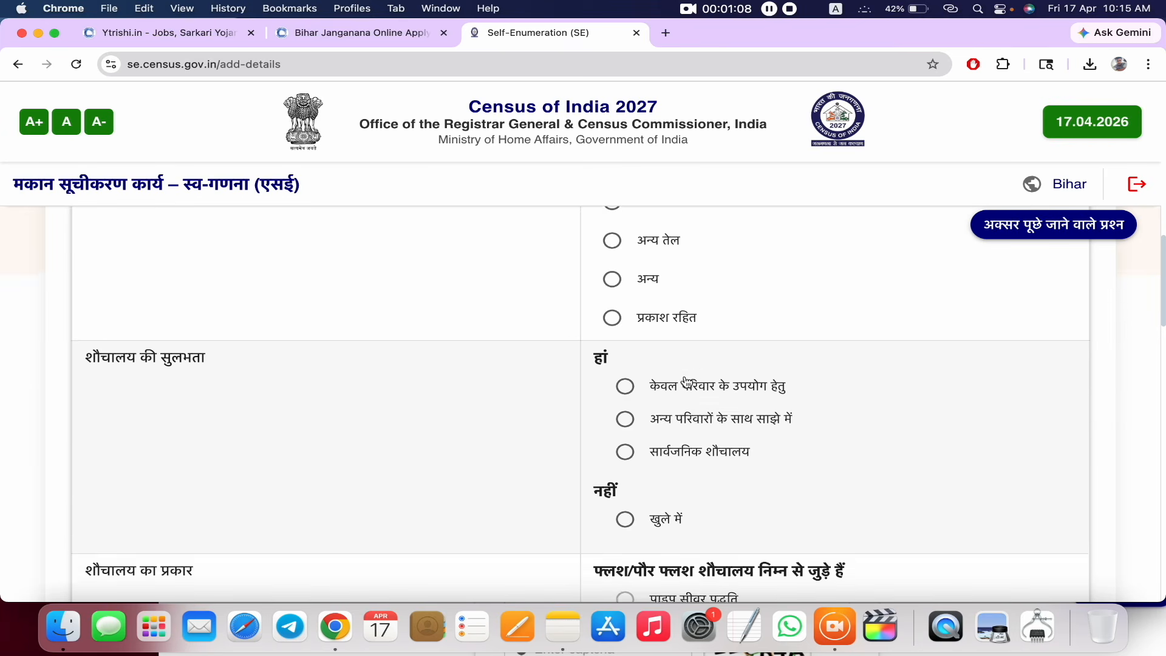
{"action": "scroll", "coordinate": [686, 381], "scroll_direction": "down", "scroll_amount": 1}
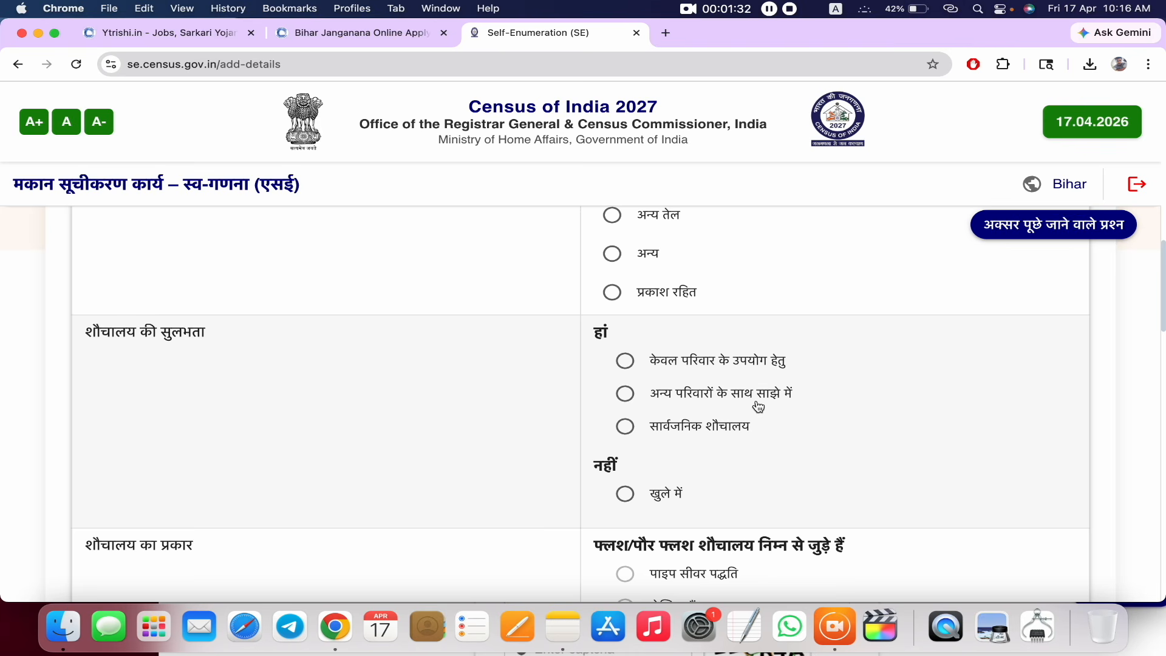
- Mark the toilet as exclusively for household use, with a piped sewer system
{"action": "left_click", "coordinate": [626, 363]}
{"action": "scroll", "coordinate": [753, 377], "scroll_direction": "down", "scroll_amount": 5}
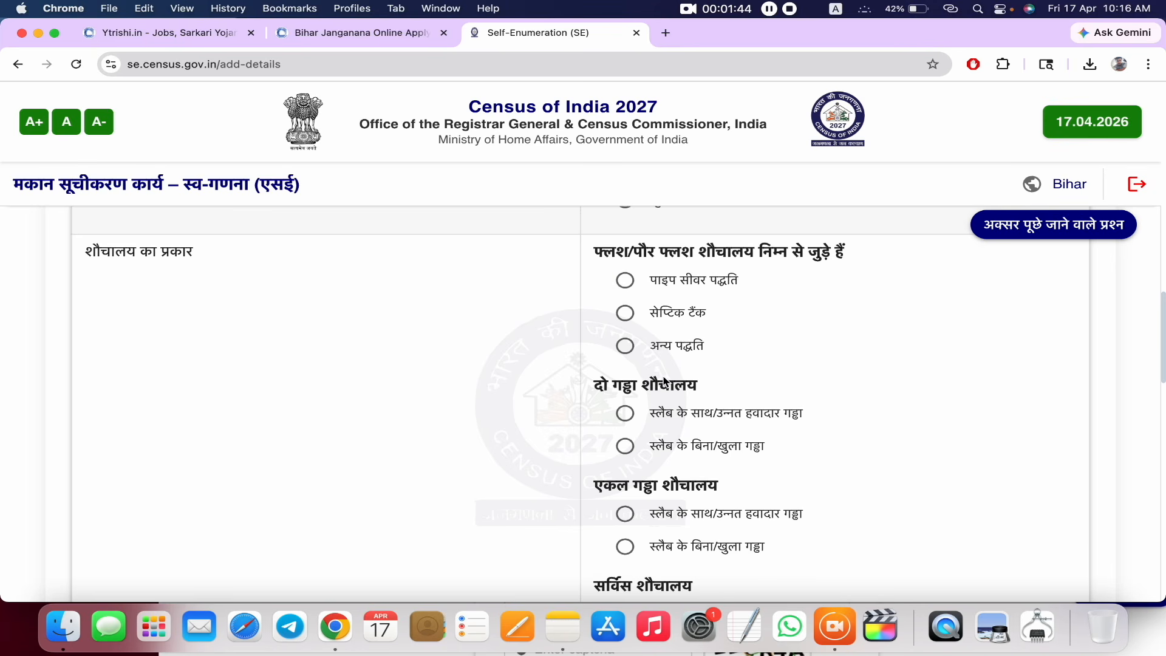
{"action": "scroll", "coordinate": [662, 412], "scroll_direction": "down", "scroll_amount": 2}
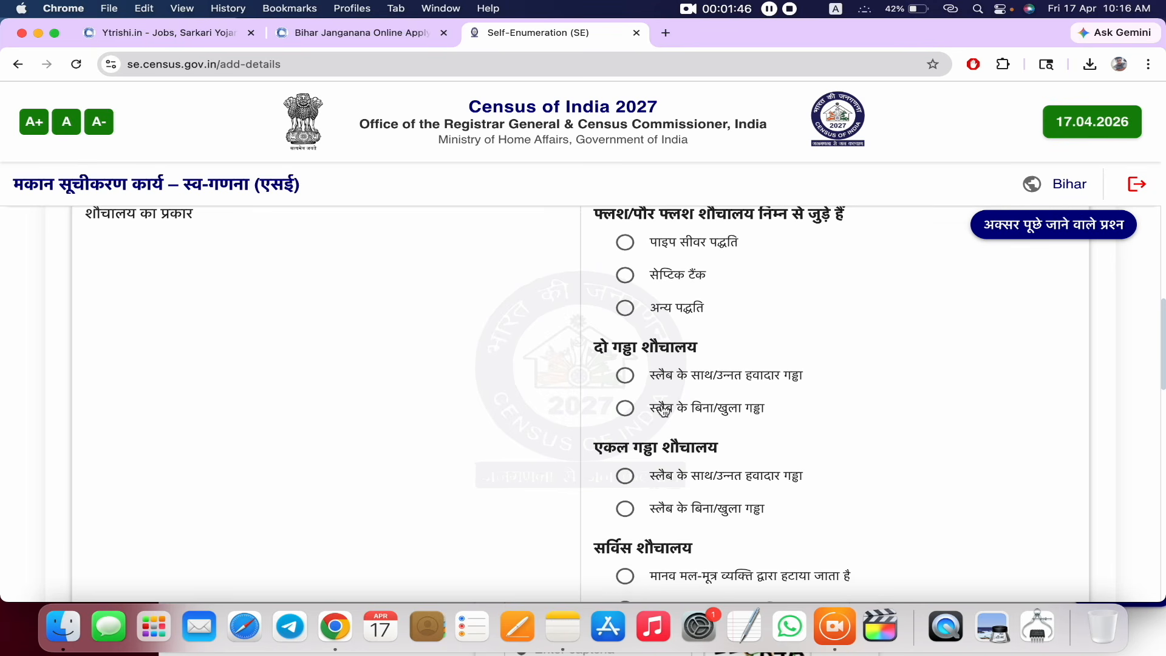
{"action": "scroll", "coordinate": [619, 501], "scroll_direction": "up", "scroll_amount": 3}
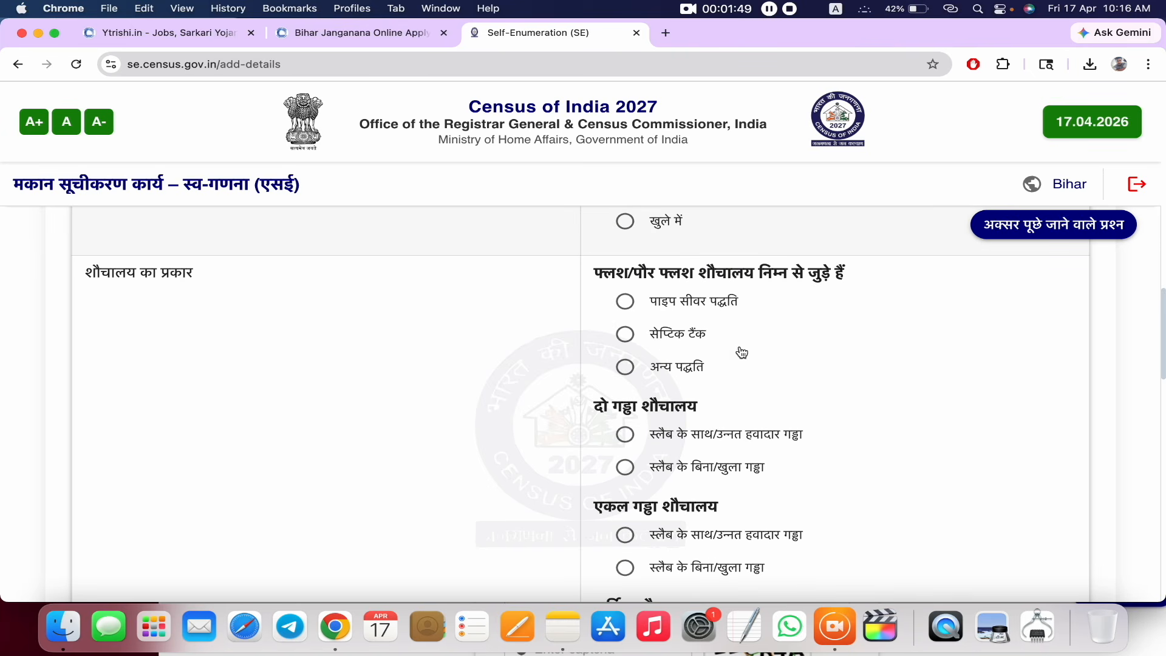
{"action": "left_click", "coordinate": [625, 301]}
{"action": "scroll", "coordinate": [625, 432], "scroll_direction": "down", "scroll_amount": 5}
{"action": "scroll", "coordinate": [625, 429], "scroll_direction": "down", "scroll_amount": 10}
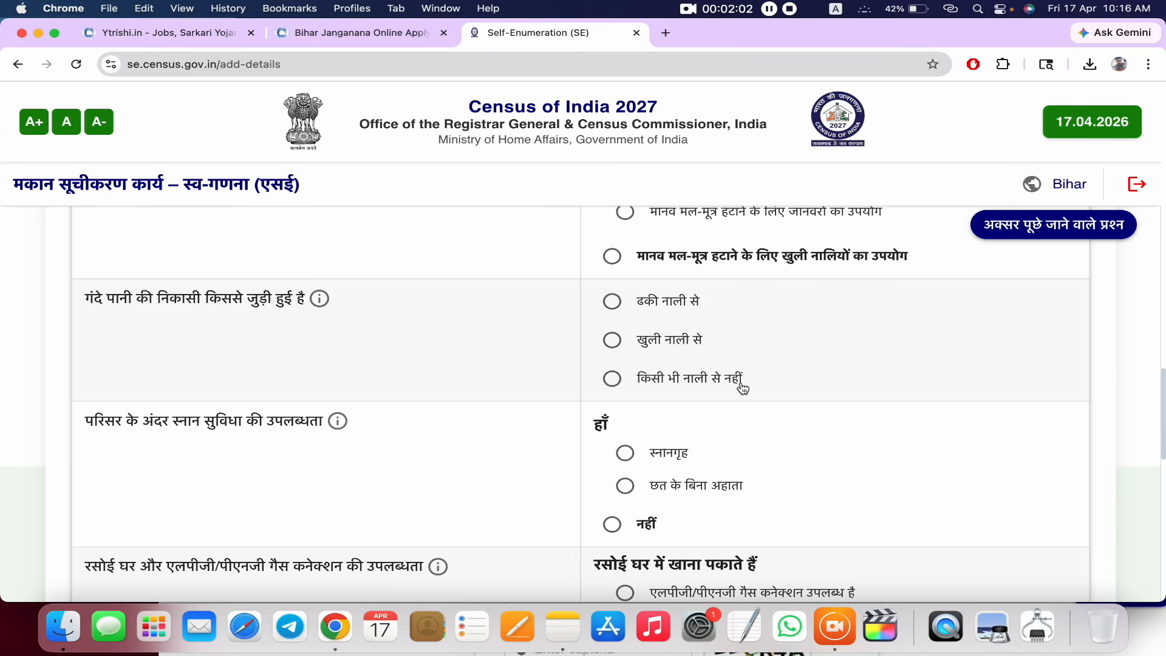
- Record no waste-water drainage and a bathroom (स्नानगृह) within the premises
{"action": "left_click", "coordinate": [619, 380]}
{"action": "scroll", "coordinate": [704, 395], "scroll_direction": "down", "scroll_amount": 2}
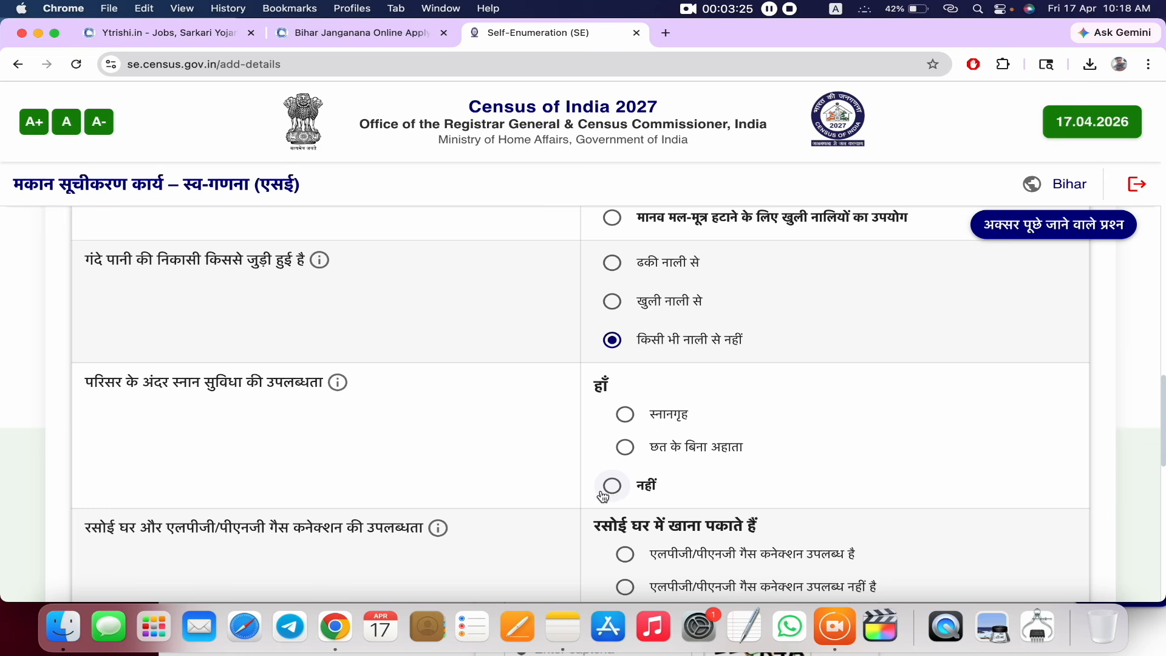
{"action": "left_click", "coordinate": [624, 414]}
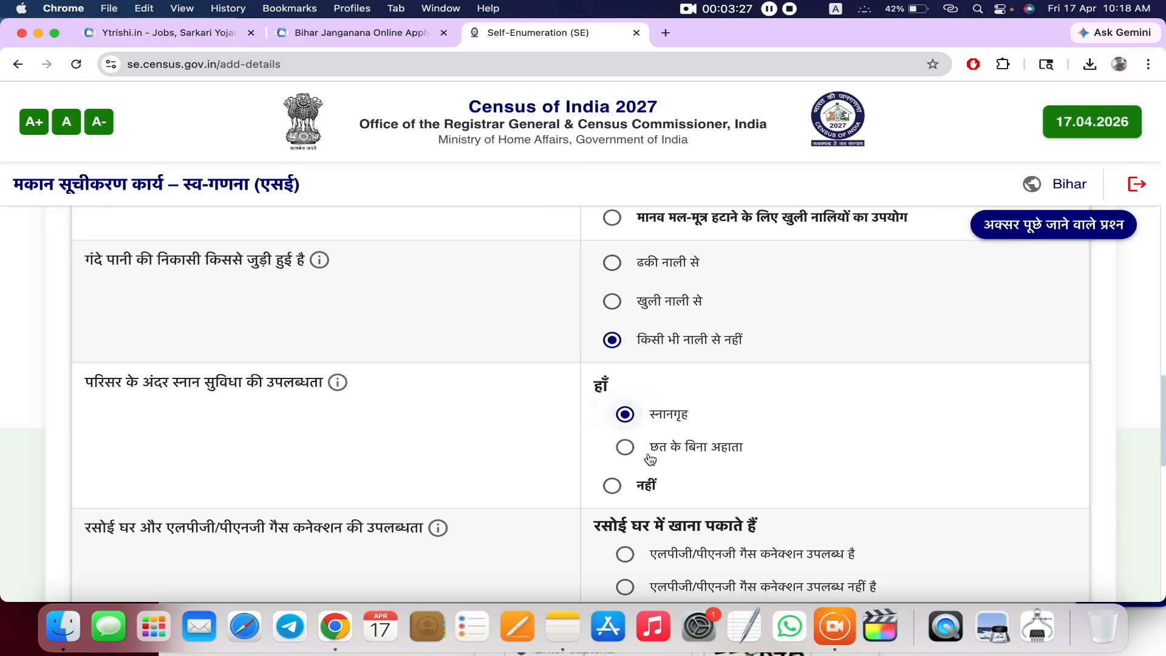
{"action": "scroll", "coordinate": [650, 459], "scroll_direction": "down", "scroll_amount": 4}
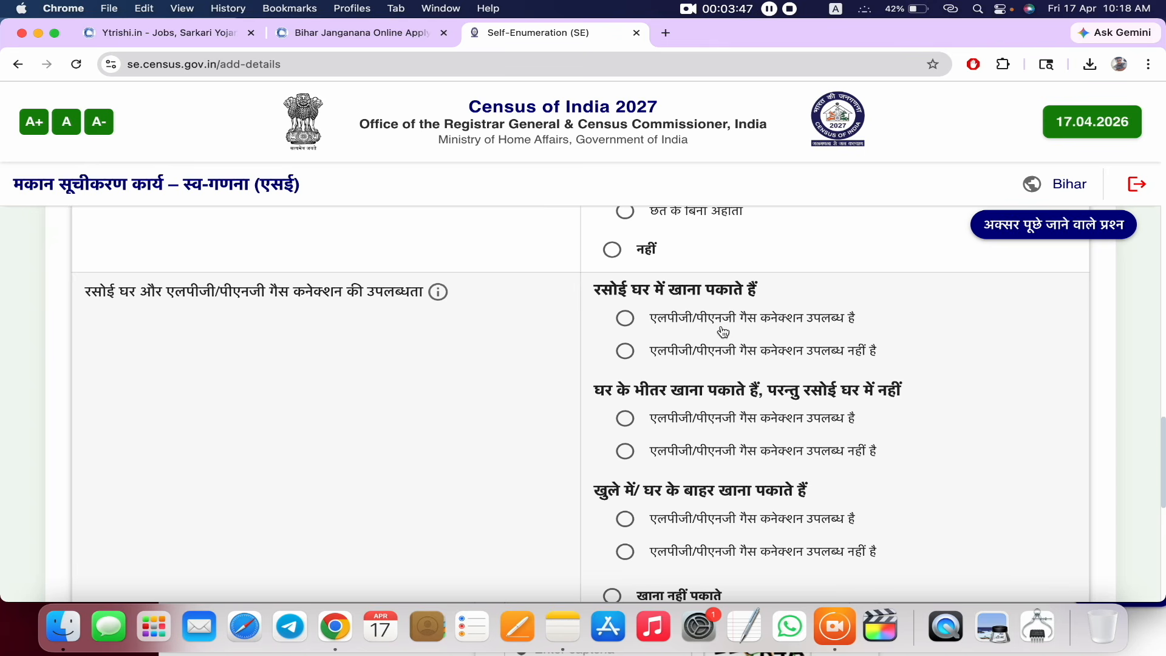
- Set the cooking place to outdoors, outside the house
{"action": "left_click", "coordinate": [625, 352]}
{"action": "scroll", "coordinate": [625, 358], "scroll_direction": "down", "scroll_amount": 2}
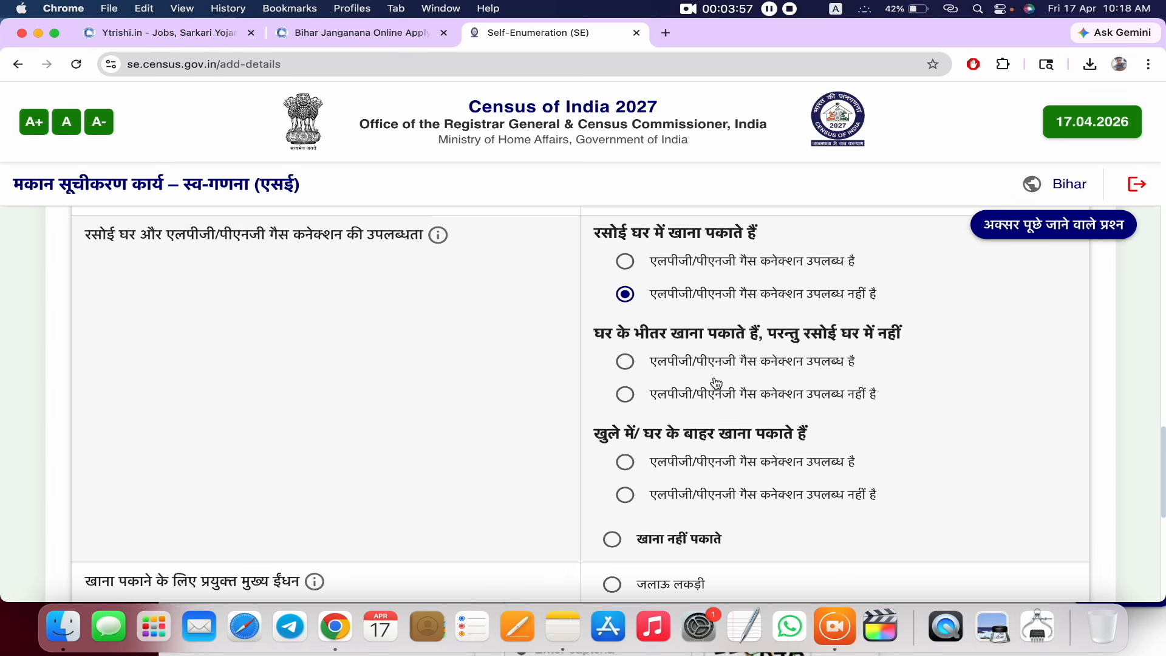
{"action": "left_click", "coordinate": [627, 363]}
{"action": "scroll", "coordinate": [678, 428], "scroll_direction": "down", "scroll_amount": 1}
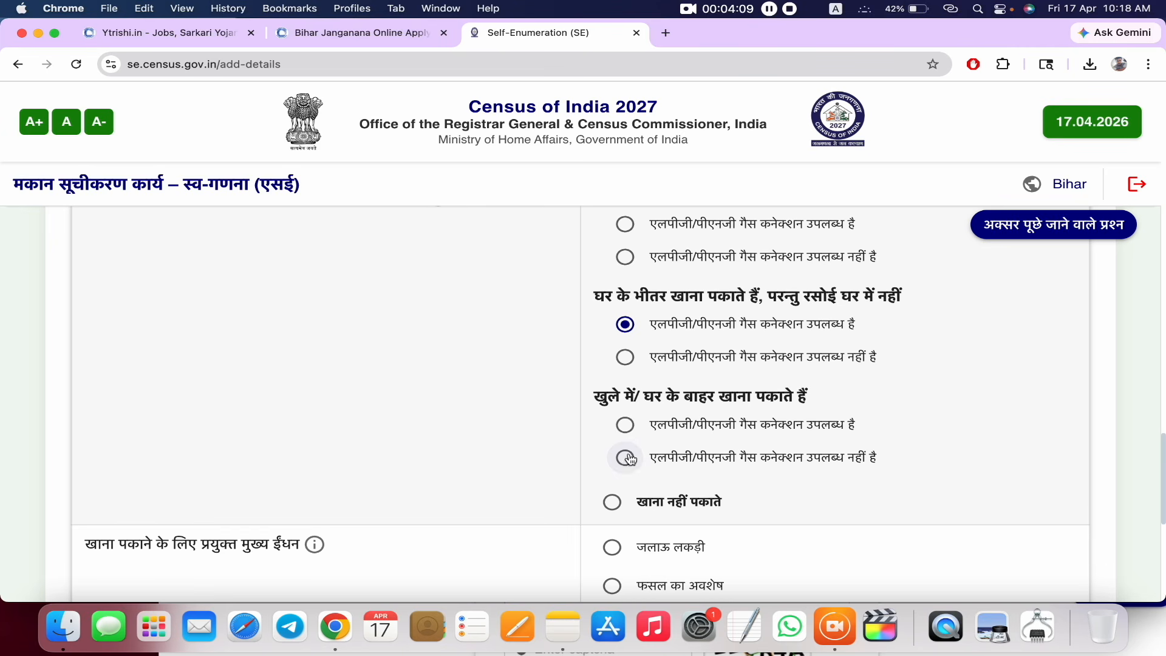
{"action": "left_click", "coordinate": [625, 424]}
{"action": "scroll", "coordinate": [752, 463], "scroll_direction": "down", "scroll_amount": 5}
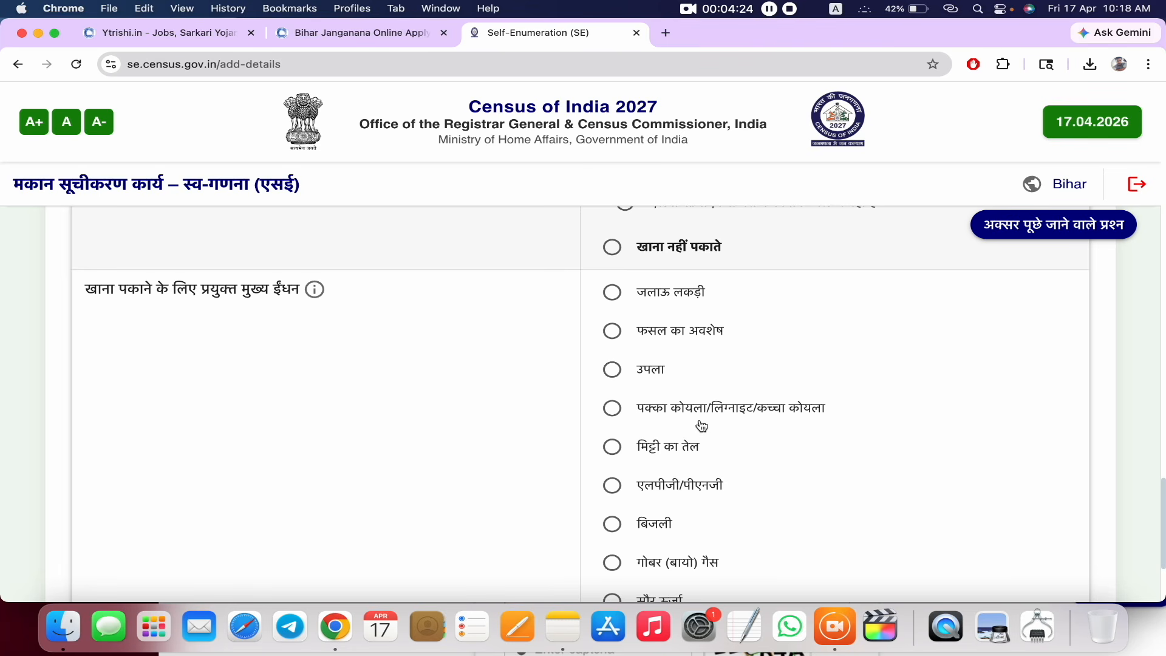
- Choose LPG/PNG as the main cooking fuel, then save the amenities step and confirm with हाँ
{"action": "scroll", "coordinate": [709, 363], "scroll_direction": "down", "scroll_amount": 3}
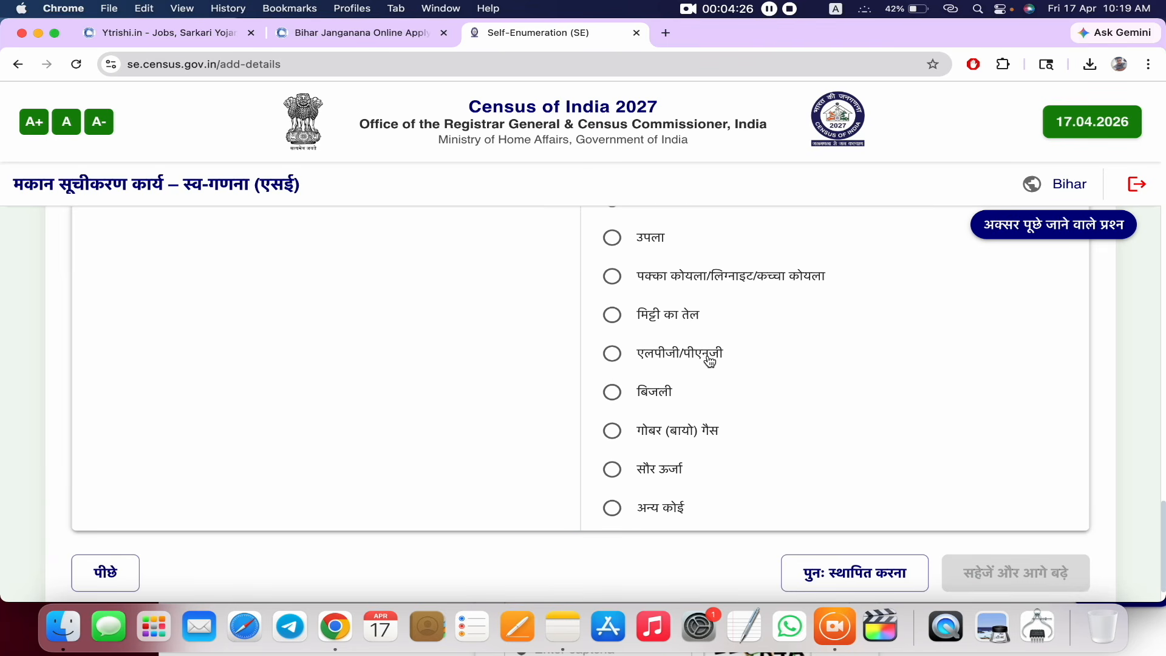
{"action": "scroll", "coordinate": [649, 489], "scroll_direction": "up", "scroll_amount": 3}
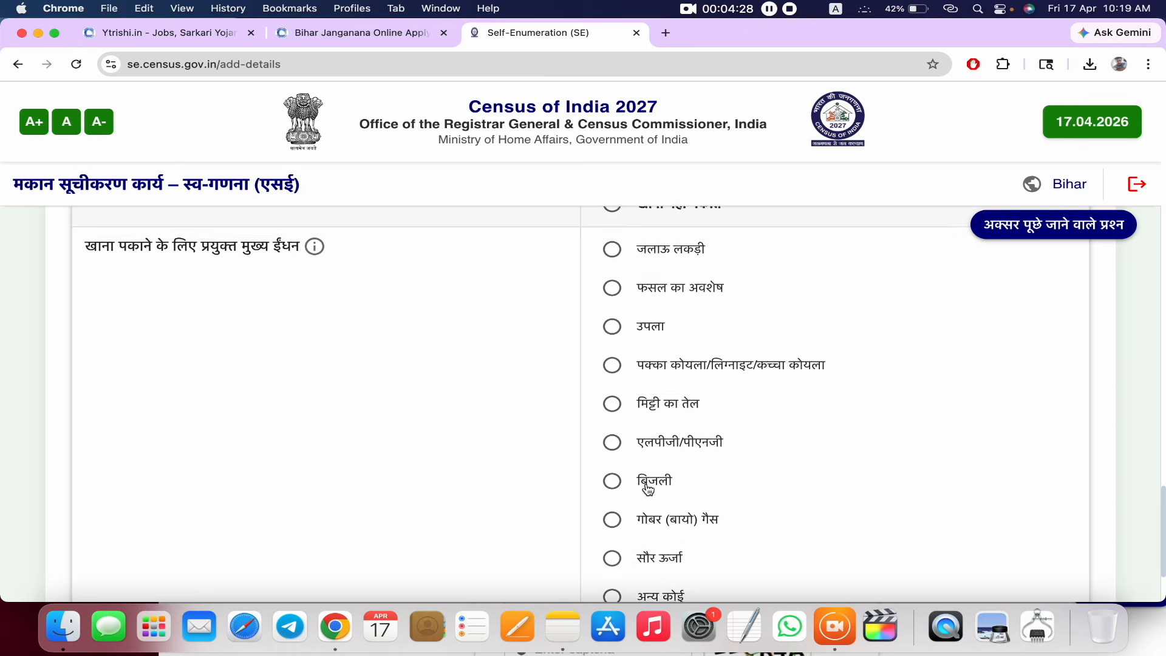
{"action": "scroll", "coordinate": [649, 489], "scroll_direction": "down", "scroll_amount": 1}
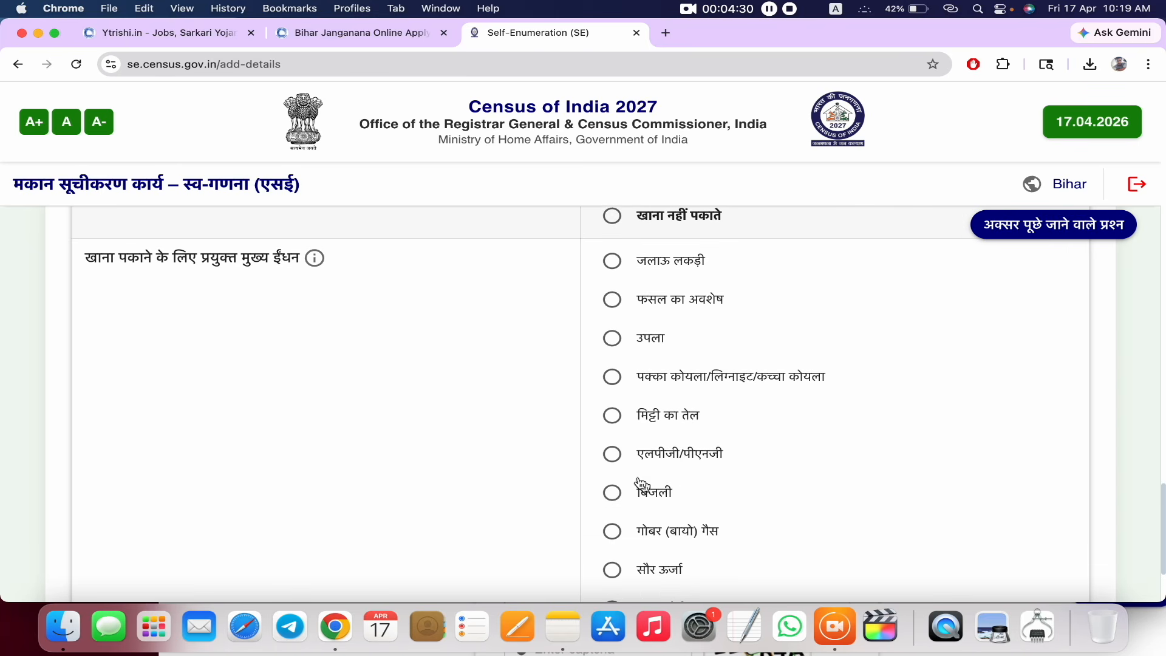
{"action": "left_click", "coordinate": [614, 457]}
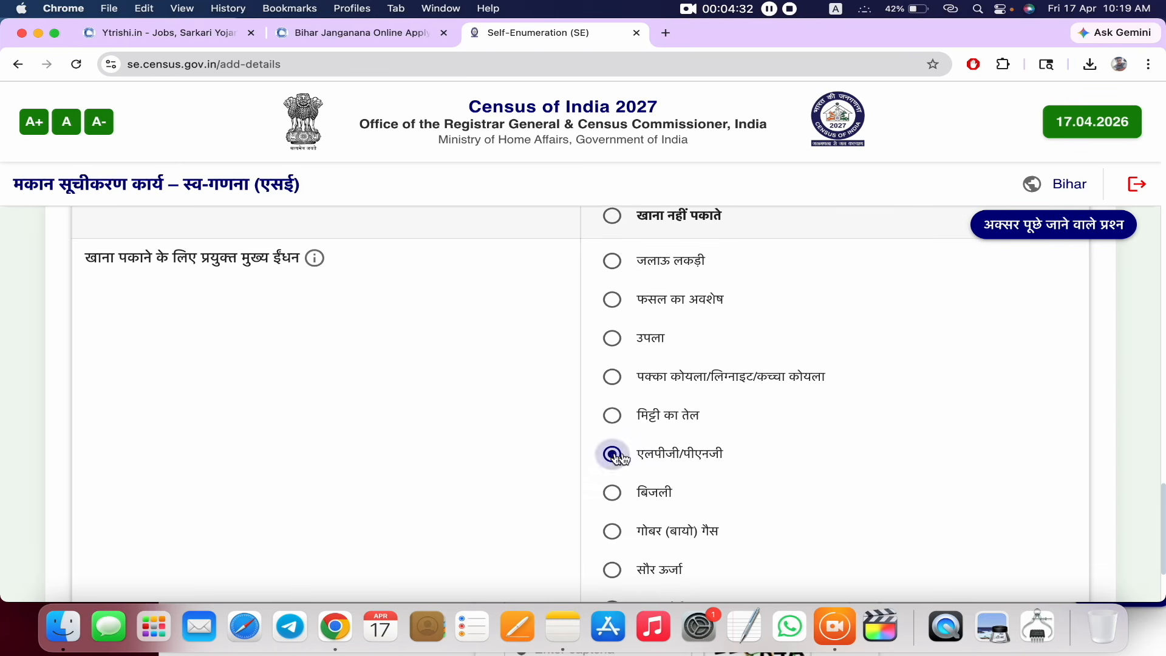
{"action": "scroll", "coordinate": [784, 437], "scroll_direction": "down", "scroll_amount": 4}
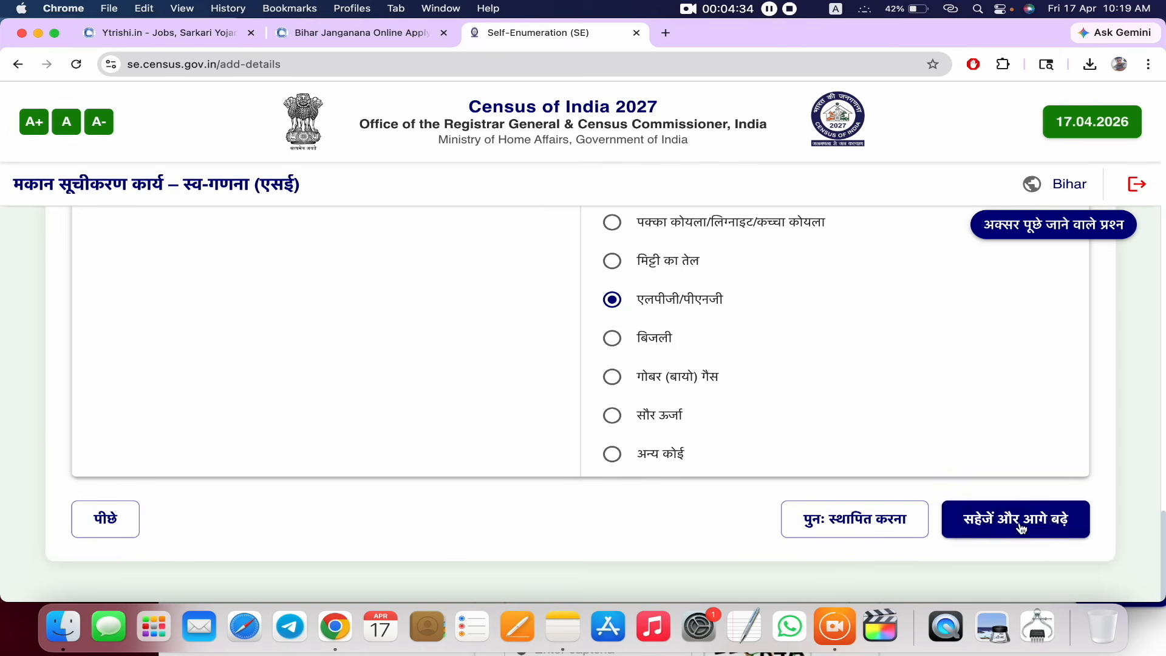
{"action": "left_click", "coordinate": [1049, 525]}
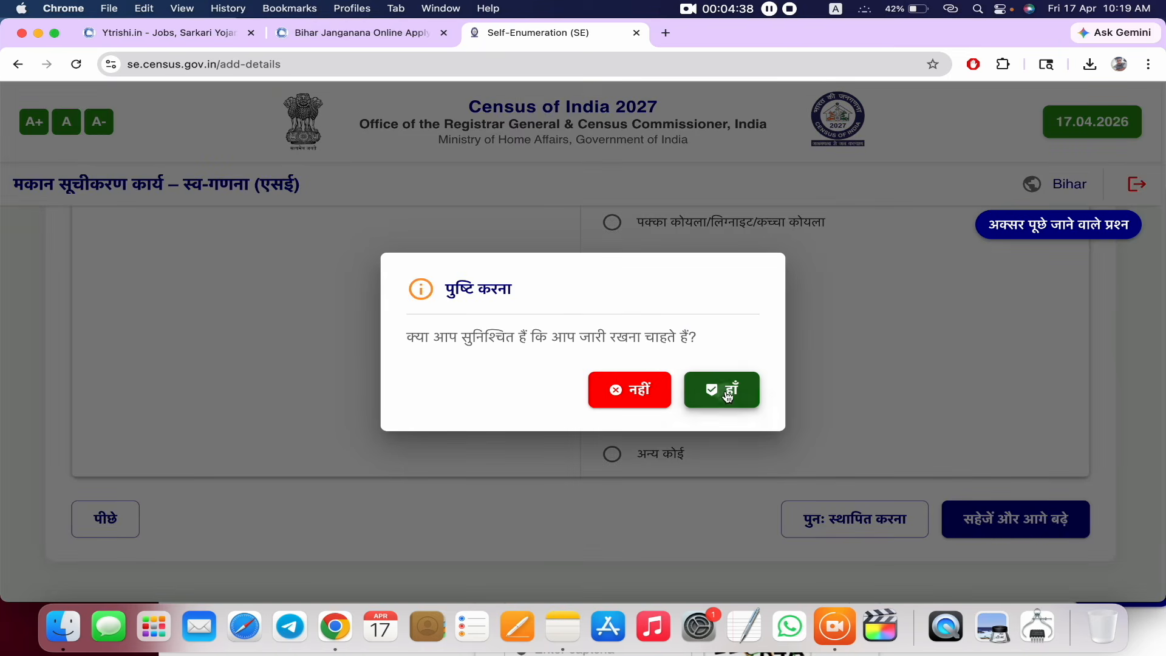
{"action": "left_click", "coordinate": [746, 398]}
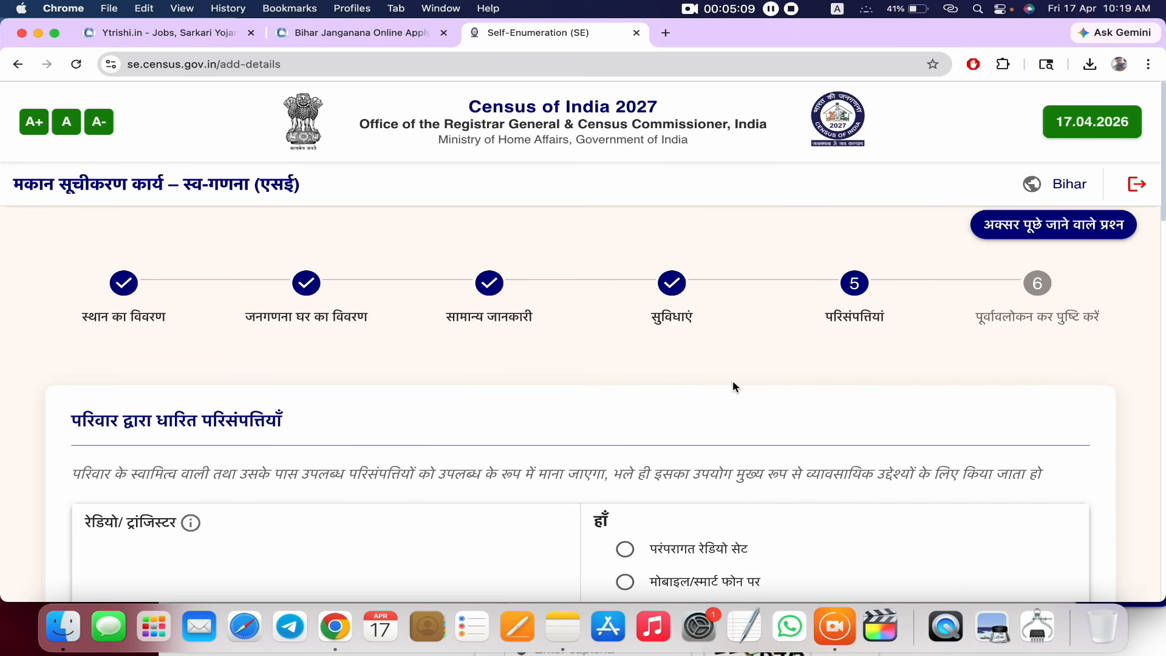
- Answer that radio is heard on mobile/smartphone and the household has no television
{"action": "scroll", "coordinate": [733, 382], "scroll_direction": "down", "scroll_amount": 4}
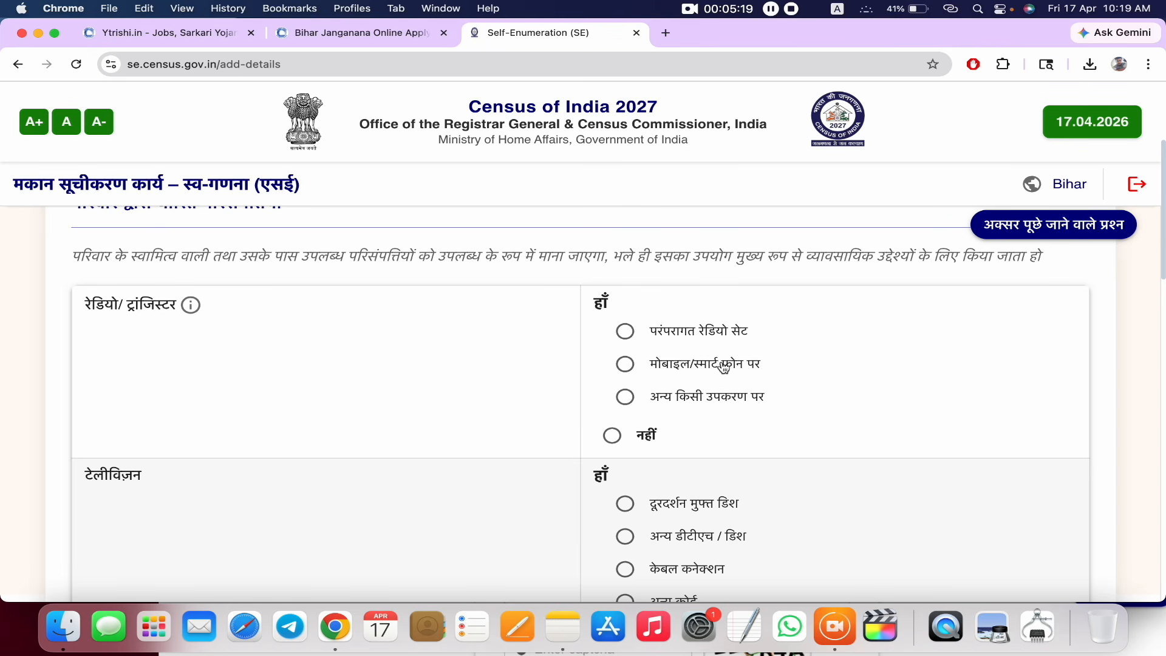
{"action": "left_click", "coordinate": [624, 366]}
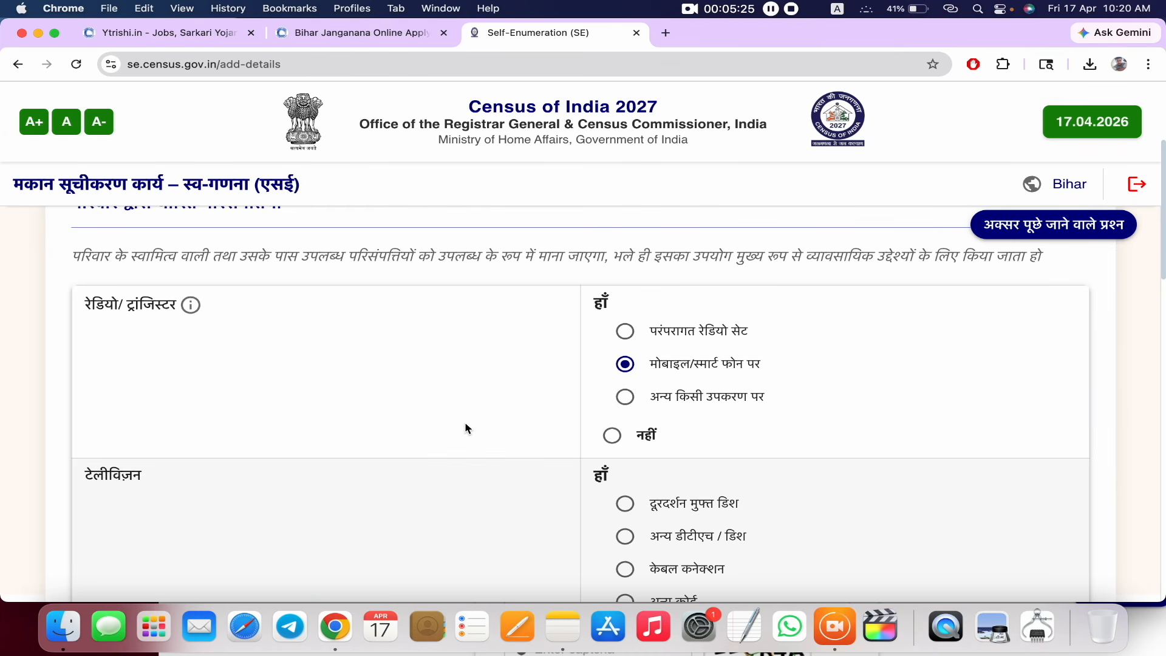
{"action": "scroll", "coordinate": [466, 424], "scroll_direction": "down", "scroll_amount": 3}
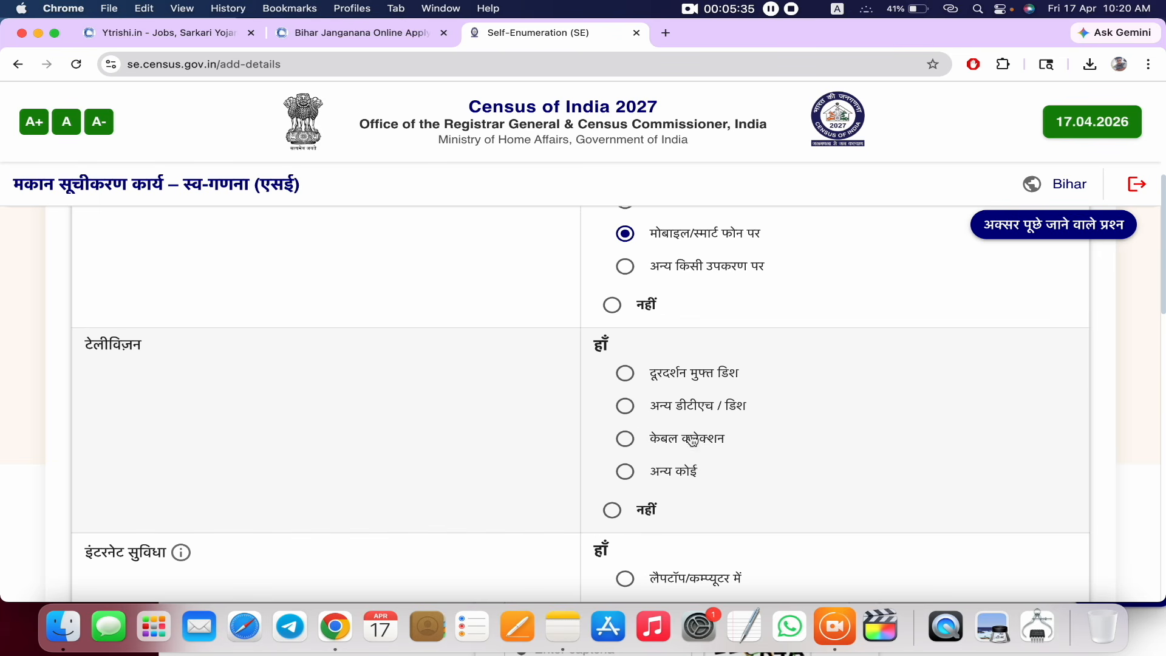
{"action": "left_click", "coordinate": [616, 516]}
{"action": "scroll", "coordinate": [425, 425], "scroll_direction": "down", "scroll_amount": 5}
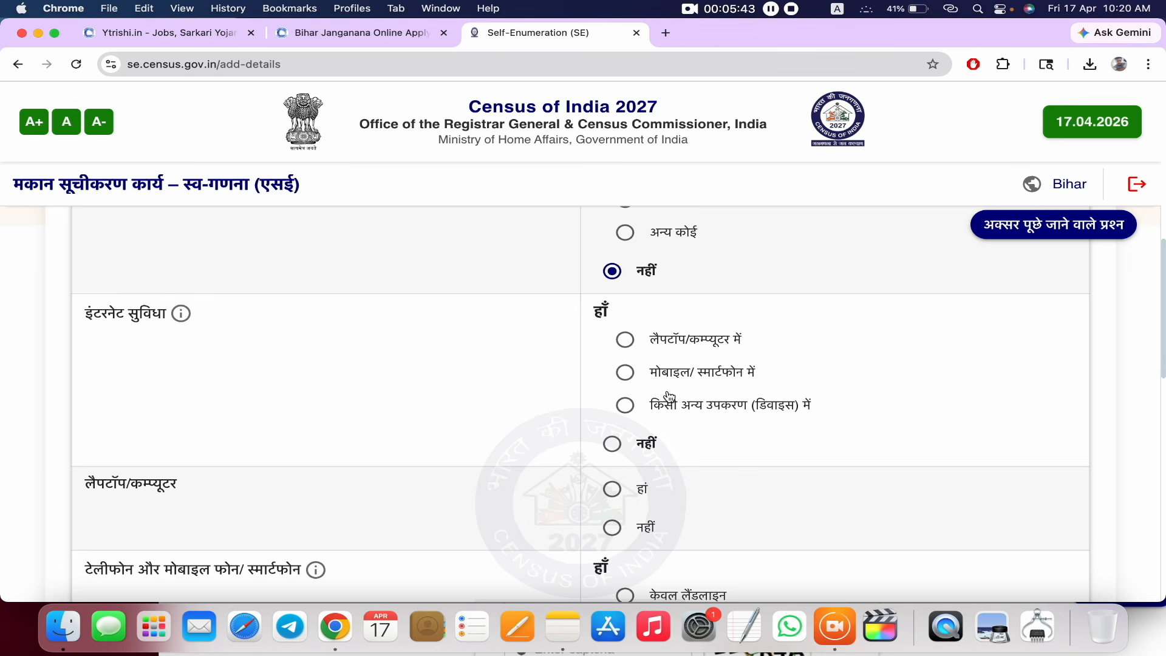
- Answer that internet is used on mobile/smartphone and a laptop/computer is owned (हां)
{"action": "left_click", "coordinate": [628, 377]}
{"action": "scroll", "coordinate": [681, 445], "scroll_direction": "down", "scroll_amount": 3}
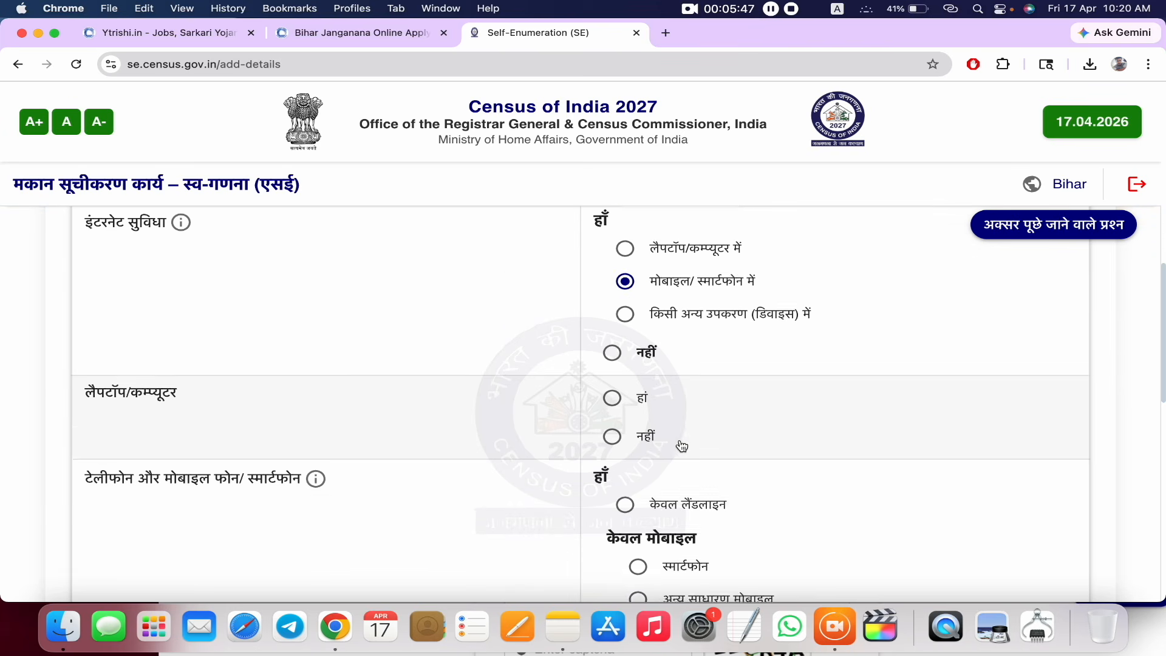
{"action": "scroll", "coordinate": [681, 445], "scroll_direction": "down", "scroll_amount": 2}
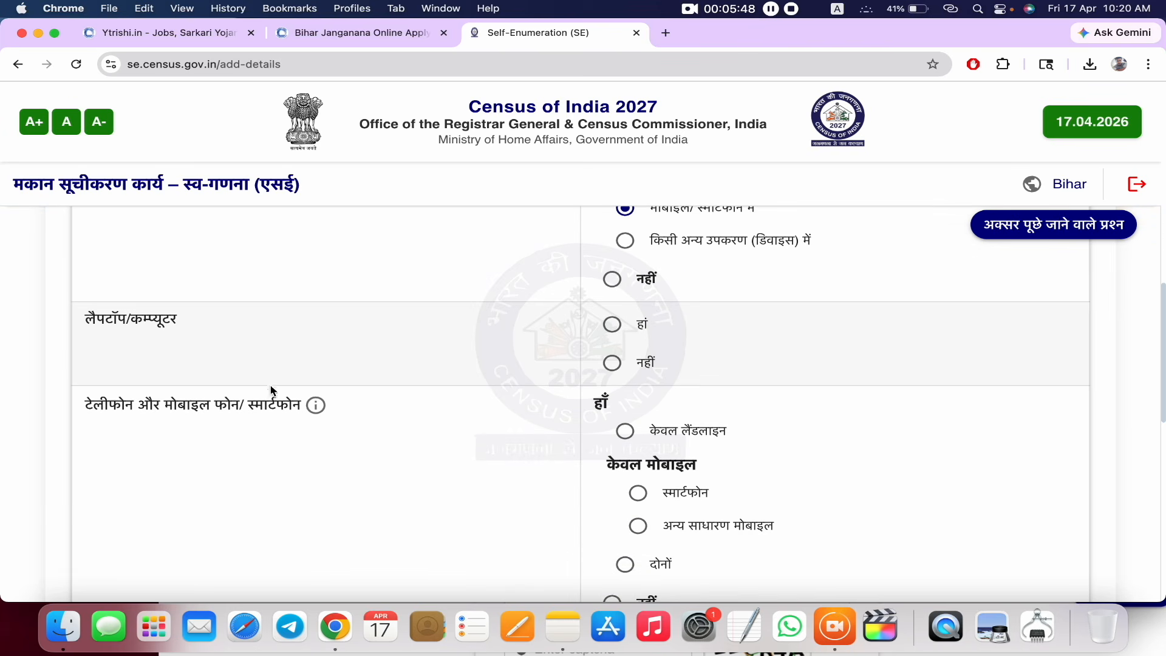
{"action": "left_click", "coordinate": [618, 326]}
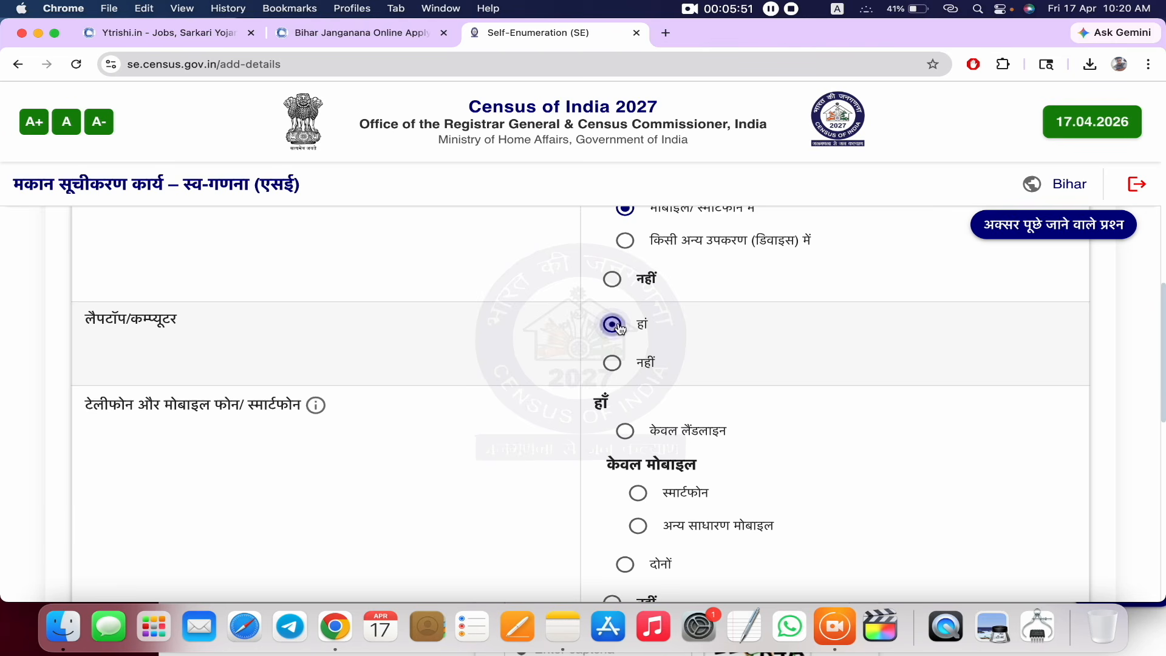
{"action": "scroll", "coordinate": [638, 371], "scroll_direction": "down", "scroll_amount": 2}
{"action": "scroll", "coordinate": [636, 372], "scroll_direction": "down", "scroll_amount": 2}
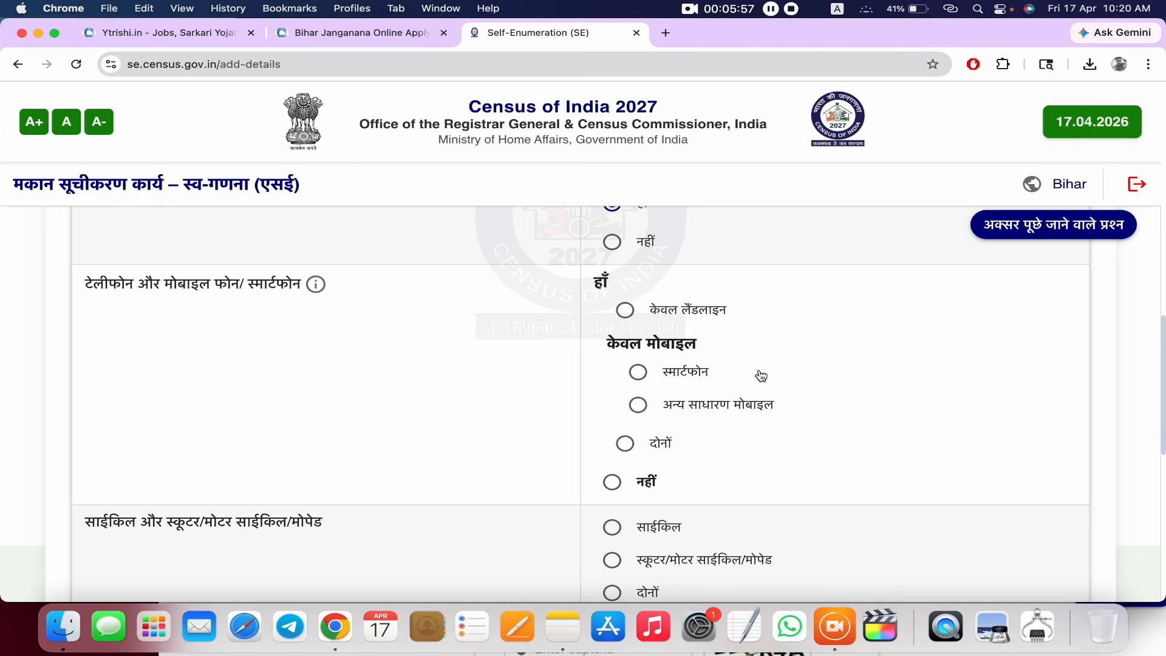
- Record a smartphone only, a scooter/motorcycle/moped, and no car/jeep/van
{"action": "left_click", "coordinate": [636, 373]}
{"action": "scroll", "coordinate": [607, 479], "scroll_direction": "down", "scroll_amount": 3}
{"action": "scroll", "coordinate": [607, 480], "scroll_direction": "down", "scroll_amount": 2}
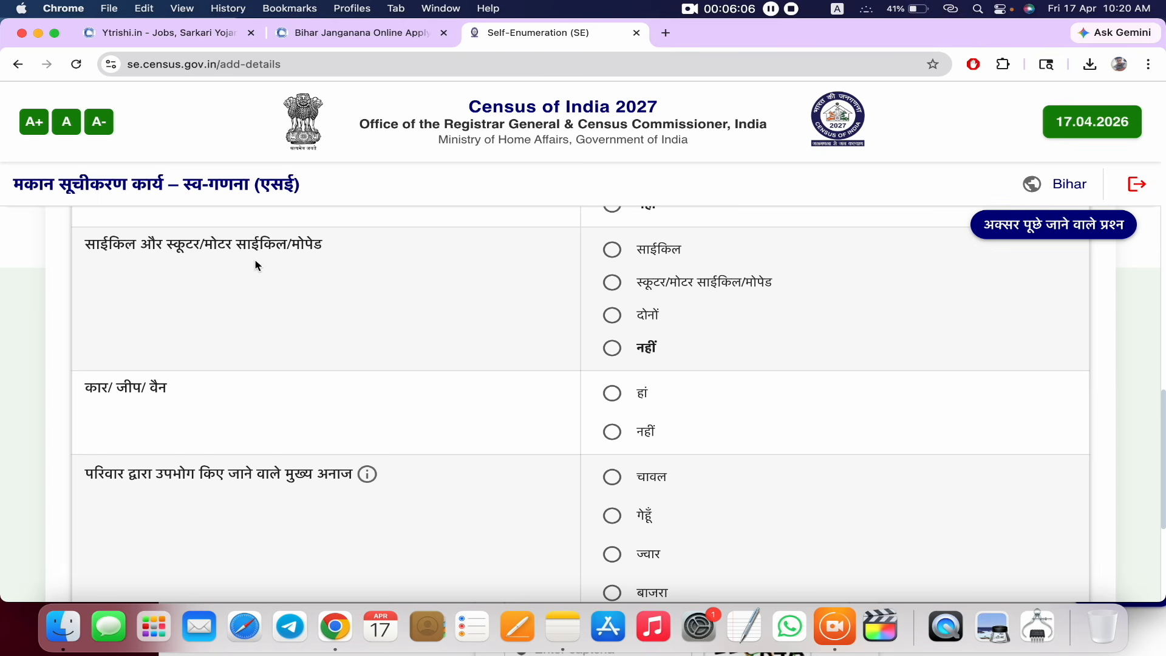
{"action": "left_click", "coordinate": [612, 283]}
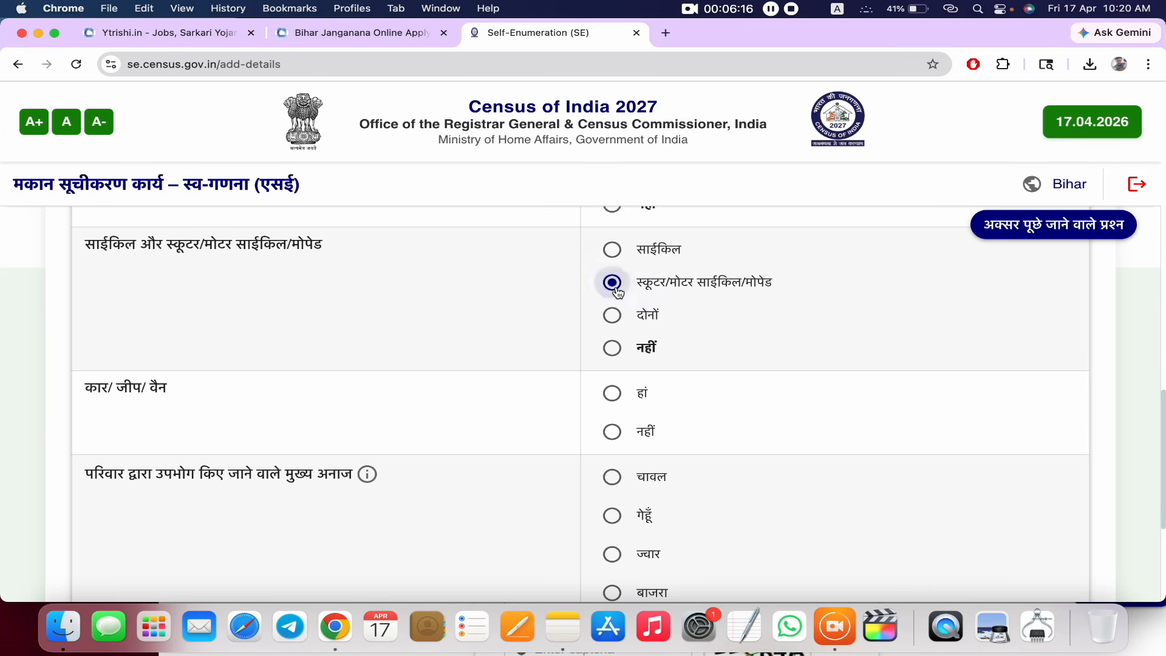
{"action": "scroll", "coordinate": [539, 354], "scroll_direction": "down", "scroll_amount": 1}
{"action": "scroll", "coordinate": [536, 355], "scroll_direction": "down", "scroll_amount": 1}
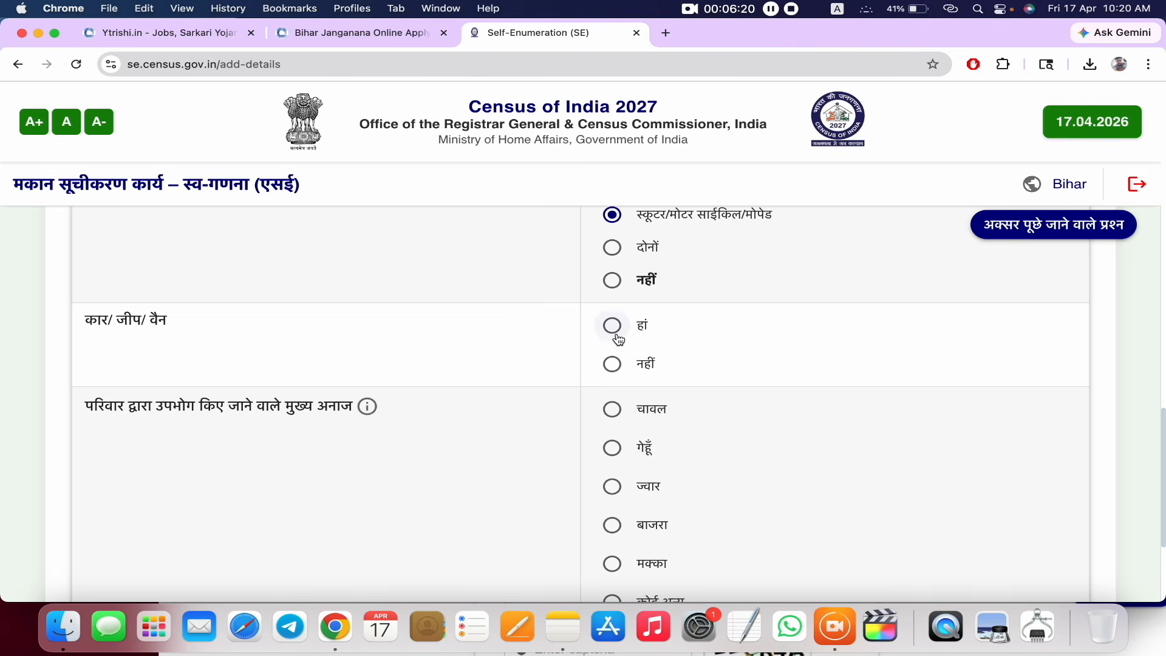
{"action": "left_click", "coordinate": [605, 364]}
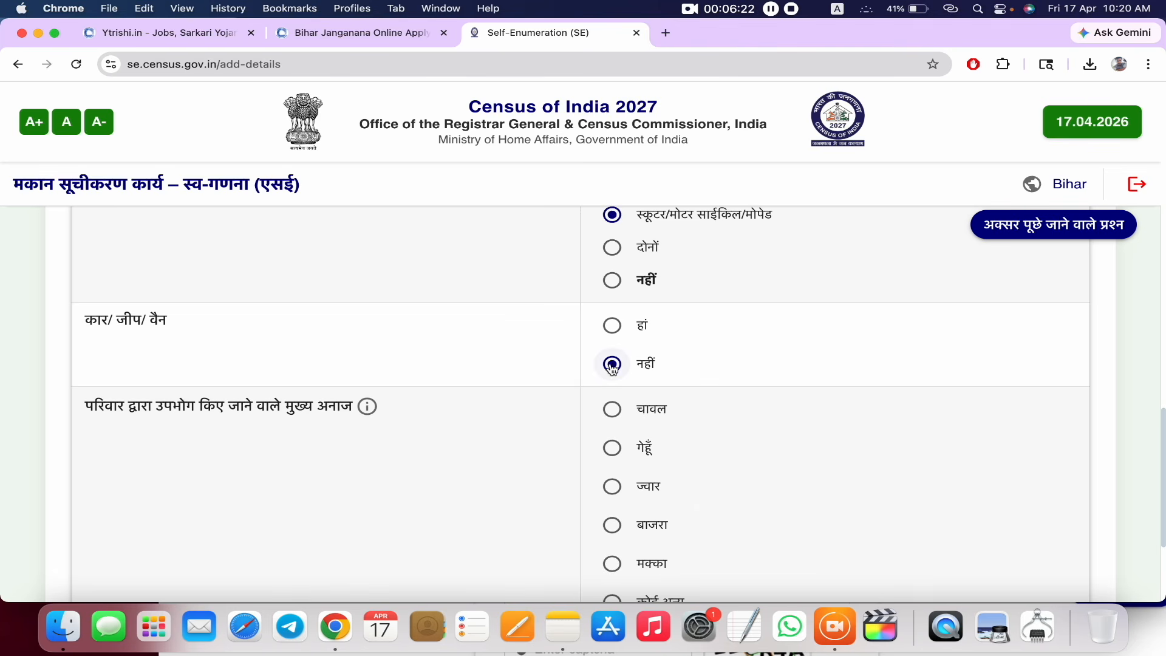
{"action": "scroll", "coordinate": [504, 393], "scroll_direction": "down", "scroll_amount": 3}
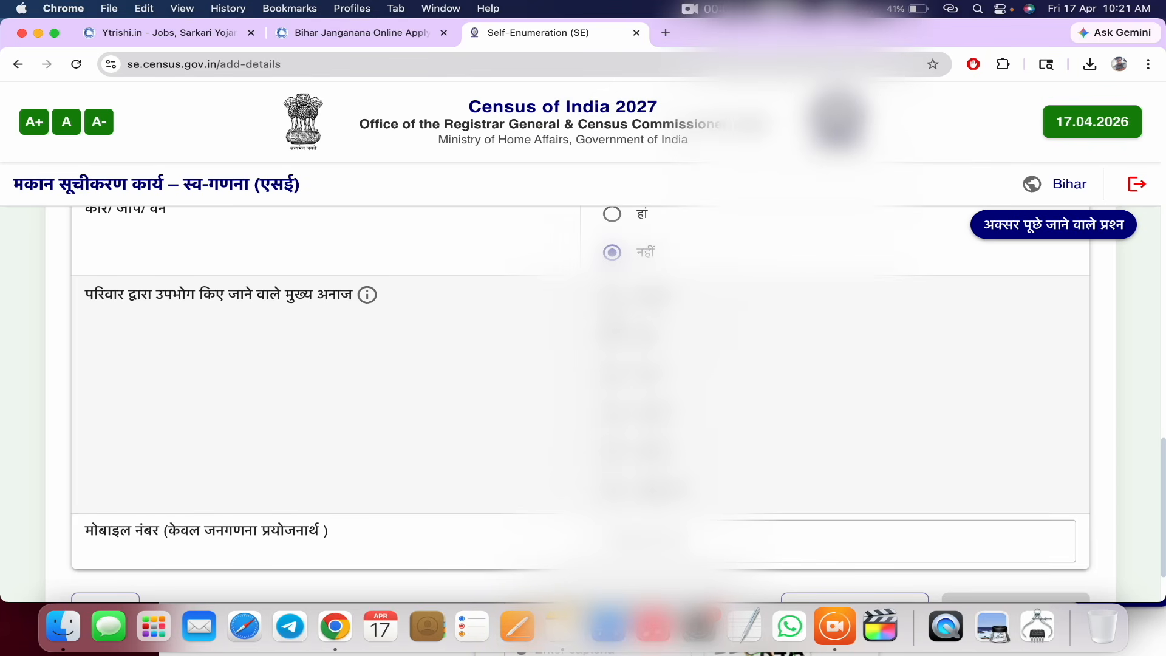
- Choose rice (चावल) as the main grain, then save the assets step and confirm with हाँ
{"action": "left_click", "coordinate": [612, 298]}
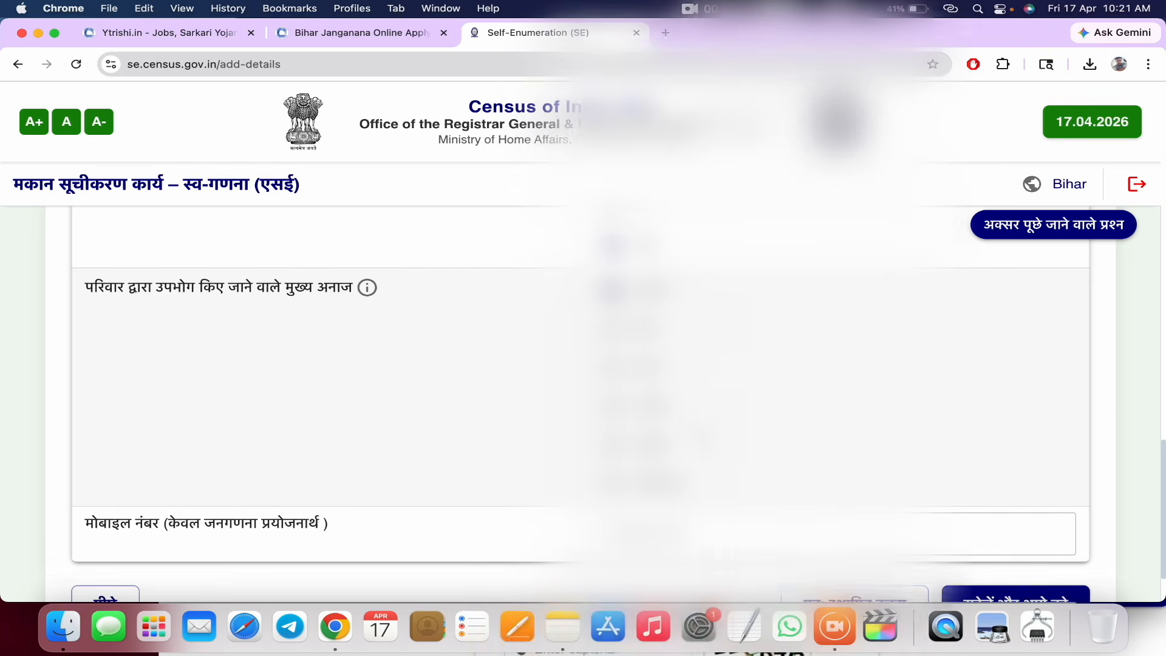
{"action": "scroll", "coordinate": [583, 364], "scroll_direction": "down", "scroll_amount": 2}
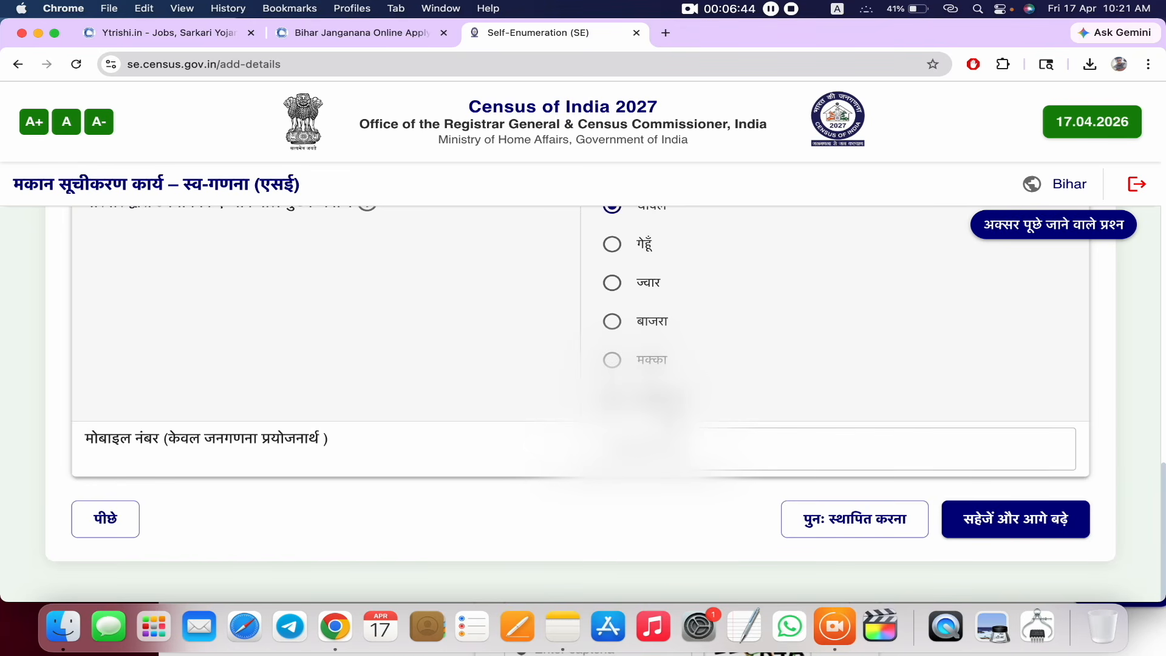
{"action": "left_click", "coordinate": [1001, 521]}
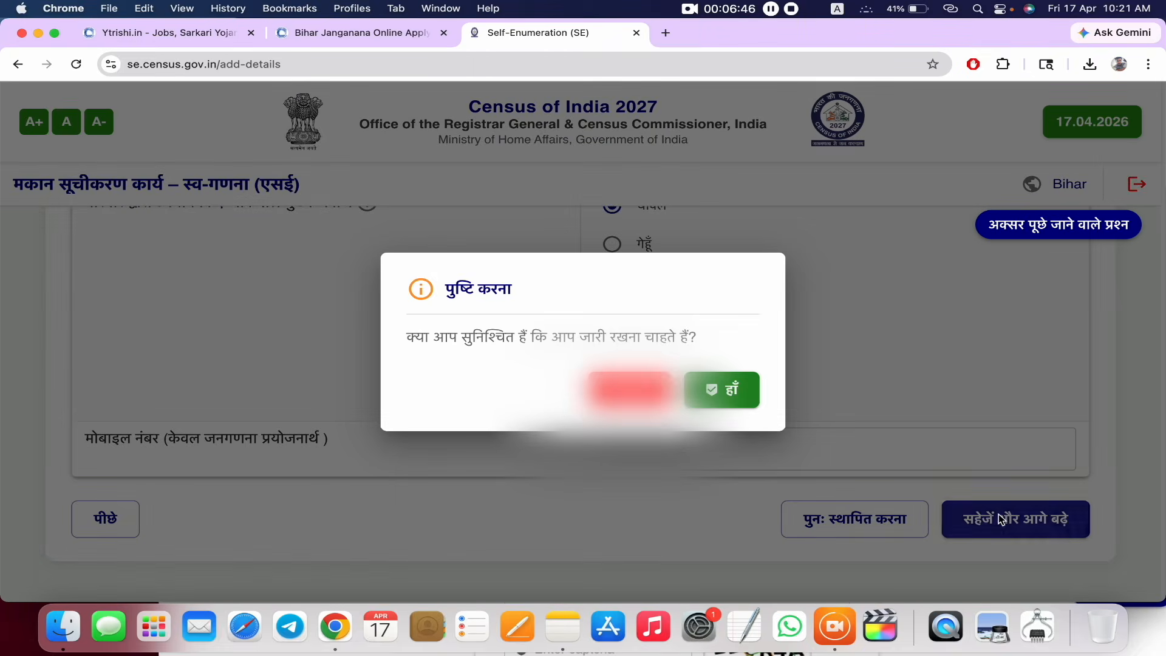
{"action": "left_click", "coordinate": [740, 386]}
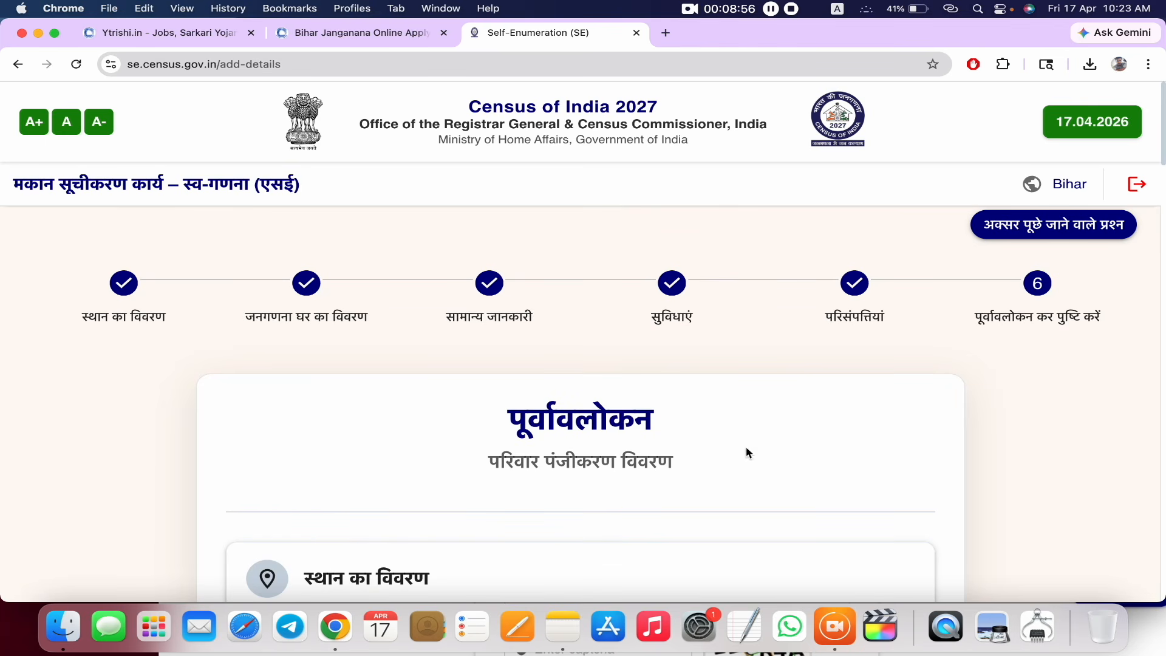
- Review the preview page, then submit the form and confirm the irreversible final submission with हाँ
{"action": "scroll", "coordinate": [676, 426], "scroll_direction": "down", "scroll_amount": 6}
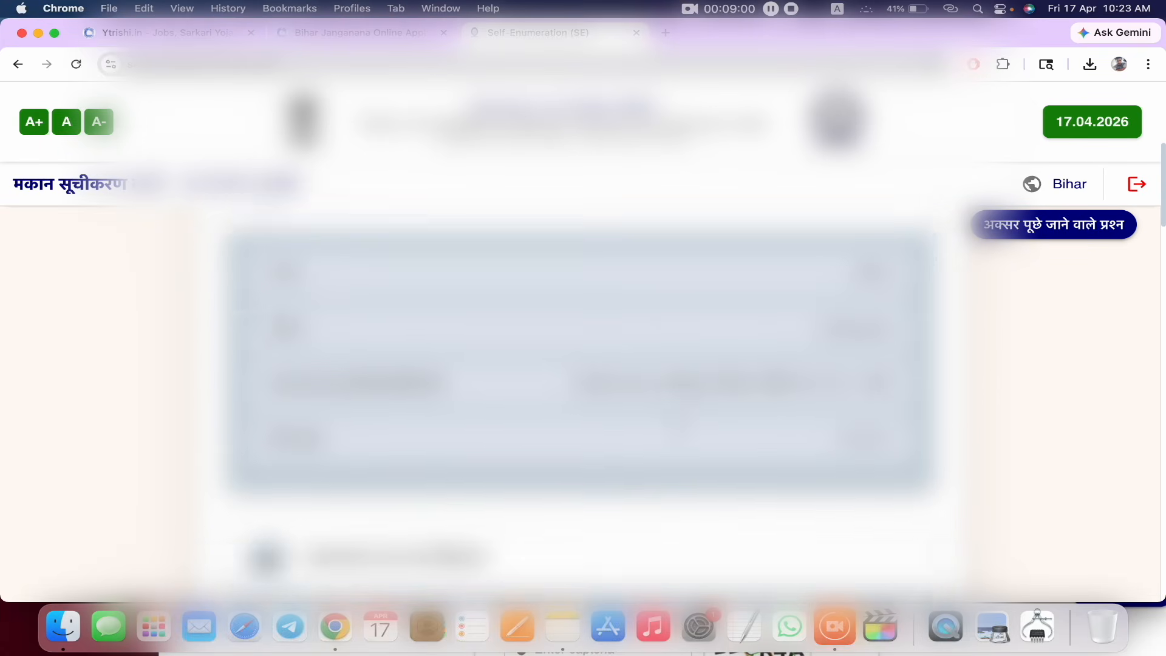
{"action": "scroll", "coordinate": [581, 401], "scroll_direction": "down", "scroll_amount": 10}
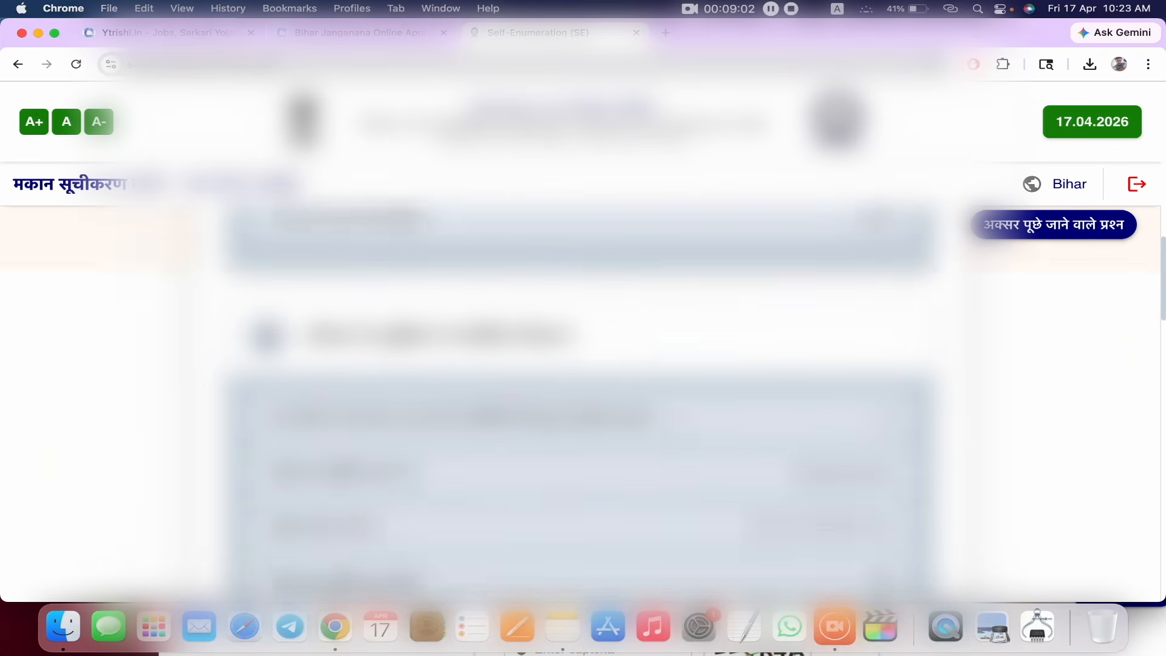
{"action": "scroll", "coordinate": [581, 401], "scroll_direction": "down", "scroll_amount": 10}
{"action": "scroll", "coordinate": [916, 517], "scroll_direction": "down", "scroll_amount": 2}
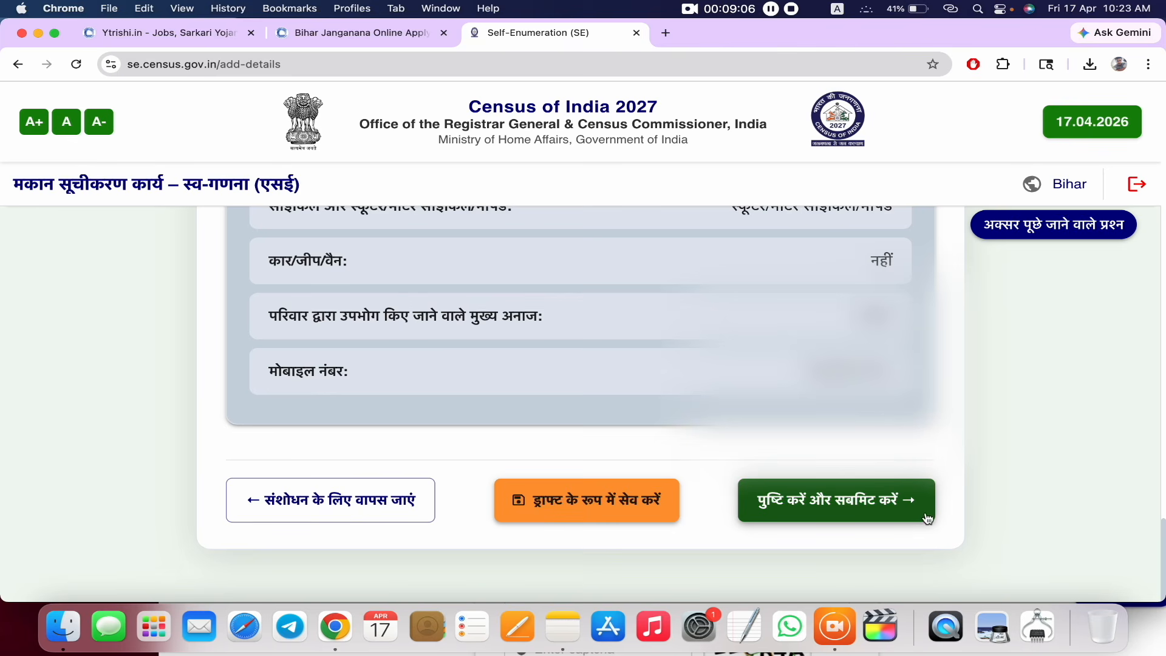
{"action": "left_click", "coordinate": [892, 514]}
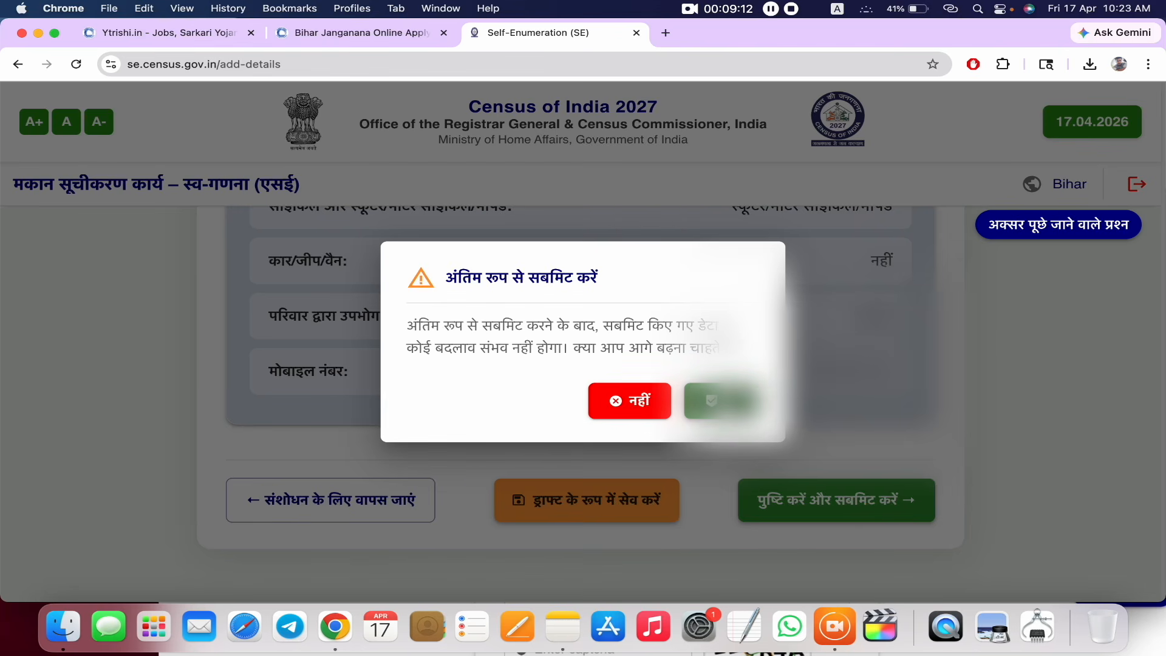
{"action": "left_click", "coordinate": [726, 402]}
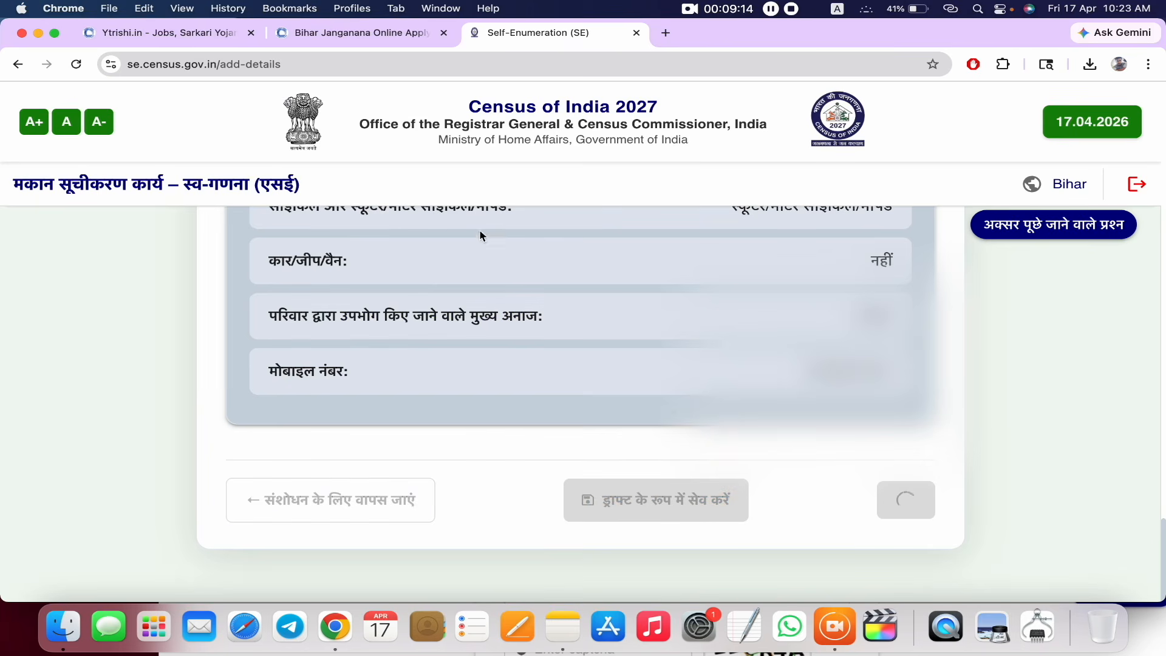